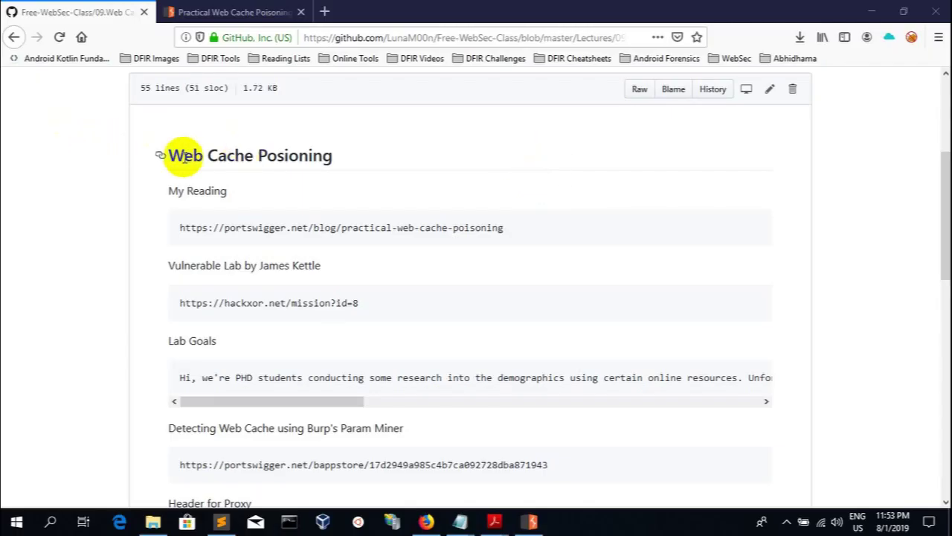
- Highlight the lecture heading and reading link, then bring up the Practical Web Cache Poisoning article
drag(169, 154, 417, 191)
click(412, 172)
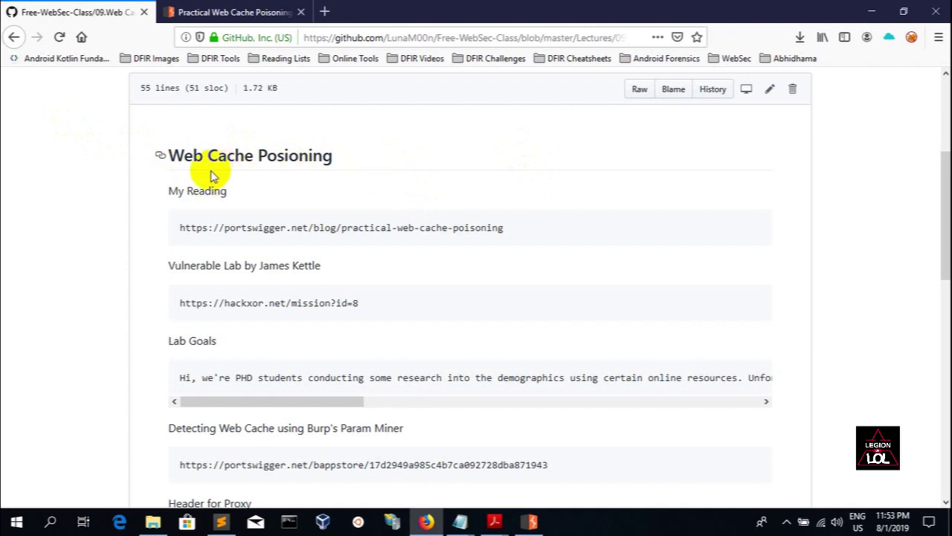
drag(503, 227, 170, 227)
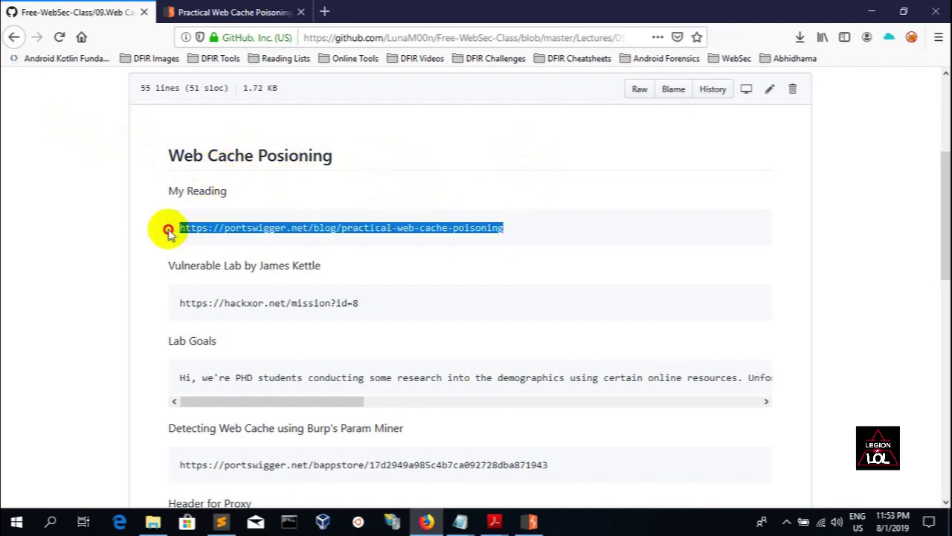
click(292, 229)
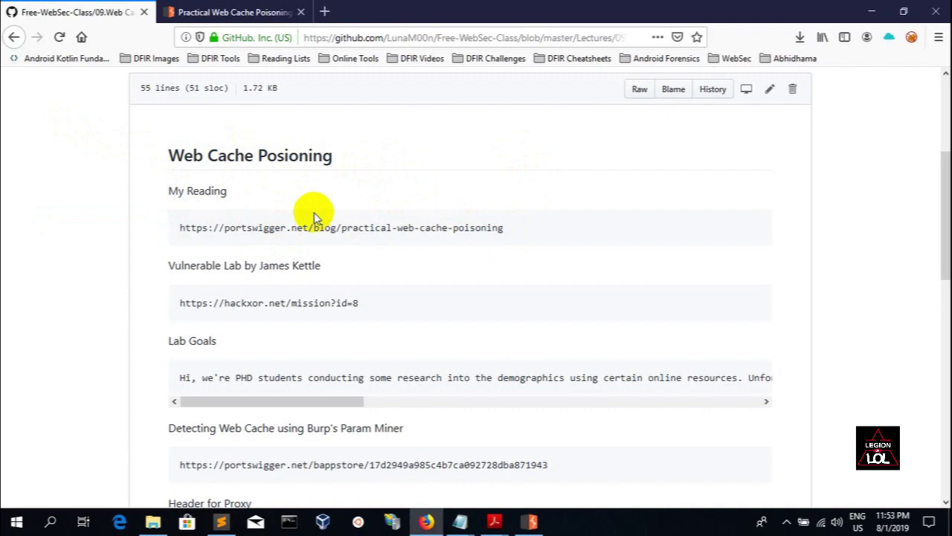
click(231, 12)
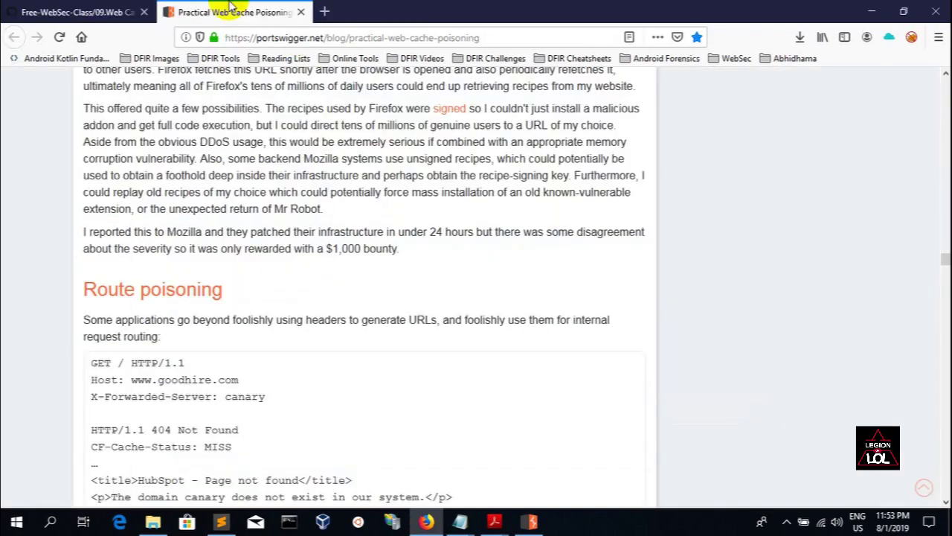
scroll(431, 371, up, 10)
scroll(432, 370, up, 10)
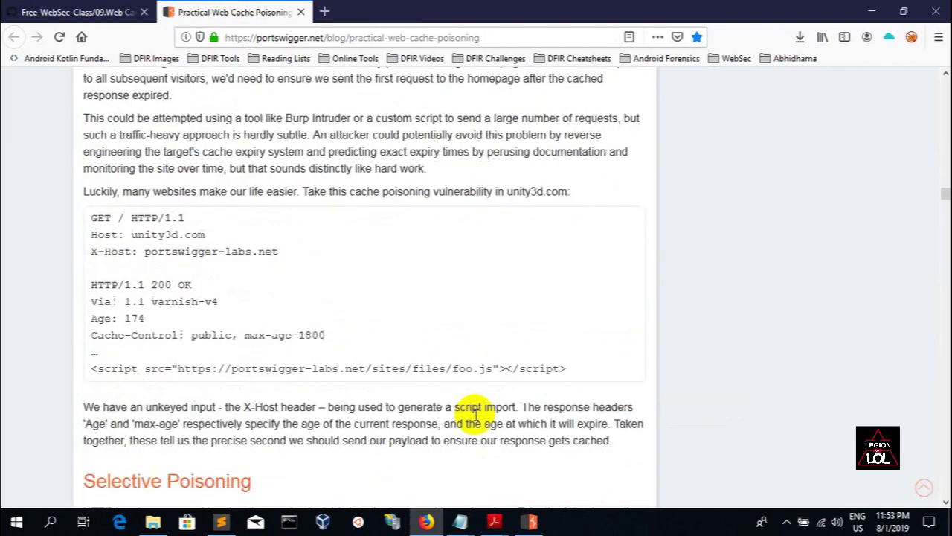
scroll(446, 386, up, 10)
scroll(475, 414, up, 10)
scroll(475, 415, up, 10)
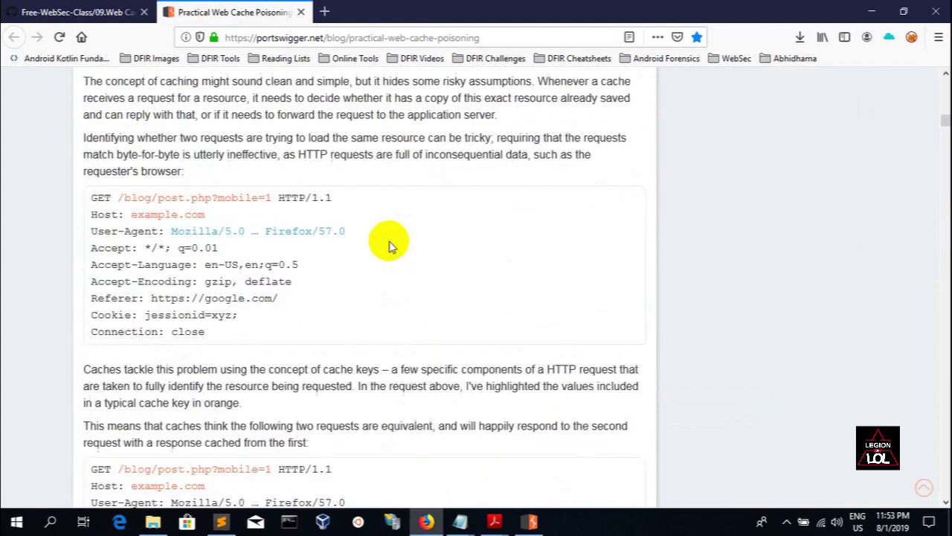
scroll(394, 246, up, 8)
scroll(357, 277, up, 4)
scroll(356, 300, down, 3)
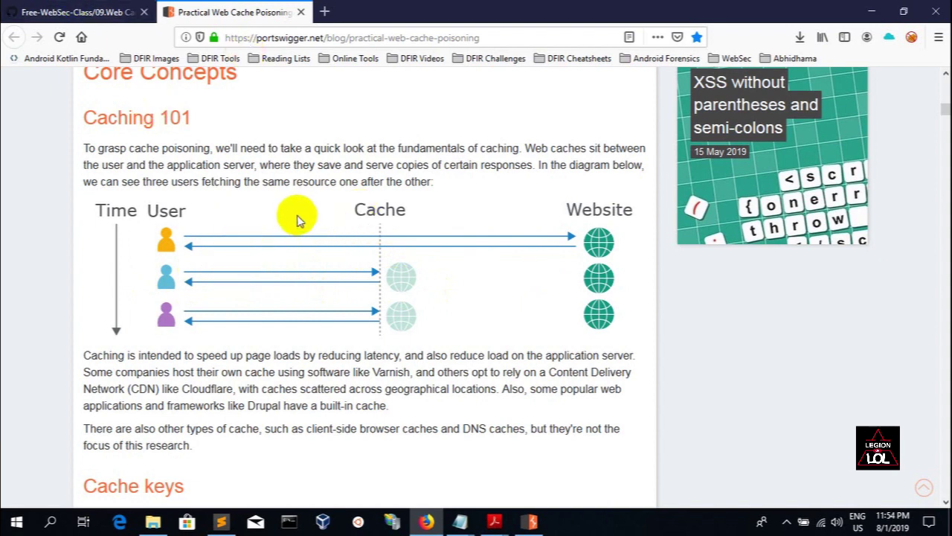
scroll(311, 219, up, 2)
scroll(298, 230, down, 1)
scroll(290, 234, down, 1)
scroll(281, 236, up, 2)
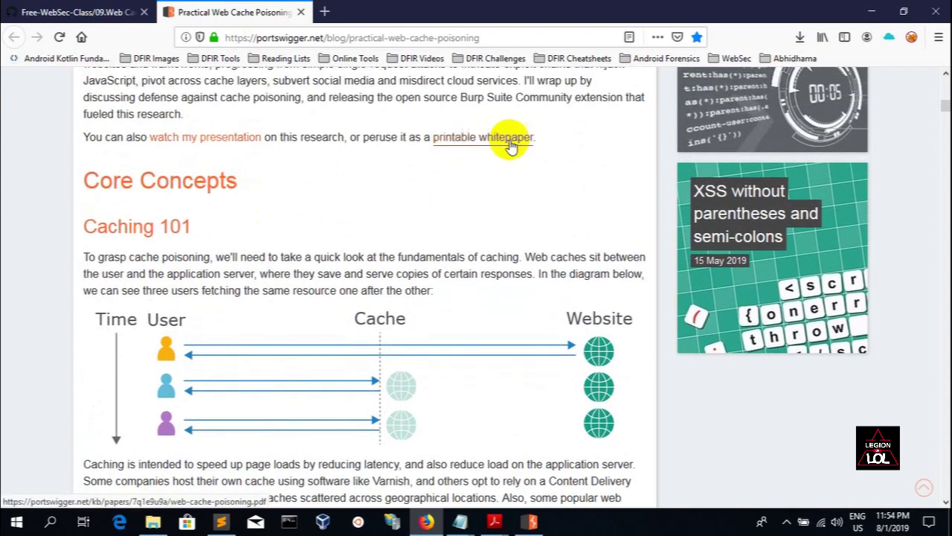
scroll(375, 226, down, 1)
scroll(376, 226, down, 1)
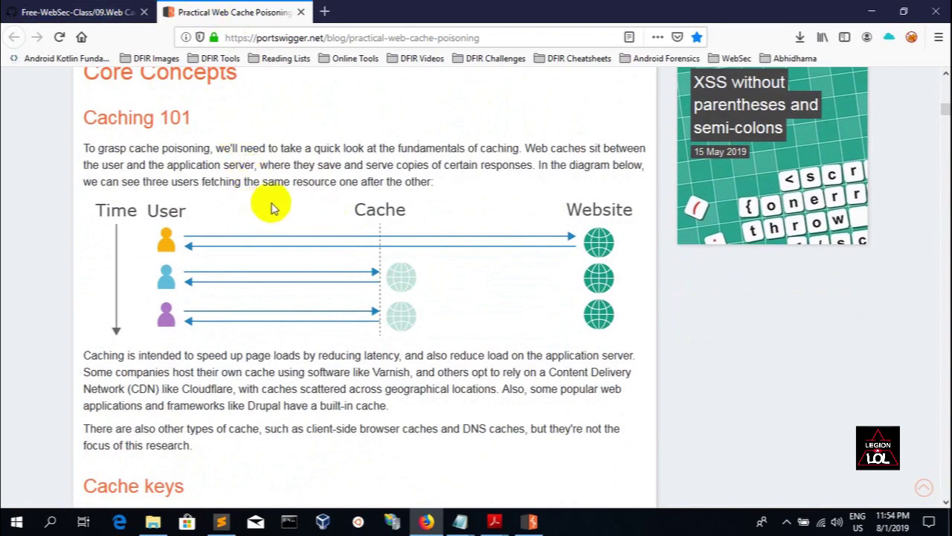
drag(944, 111, 945, 494)
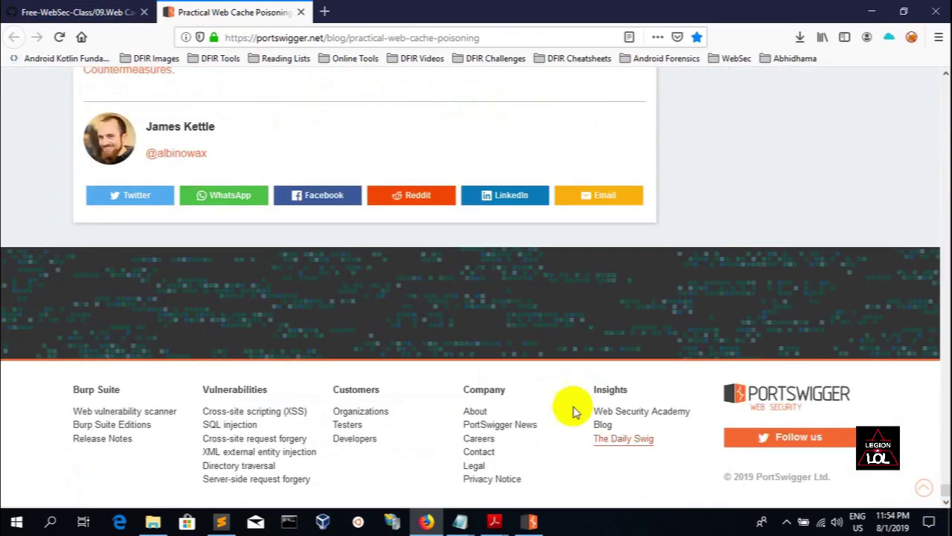
scroll(574, 411, up, 4)
scroll(252, 320, up, 3)
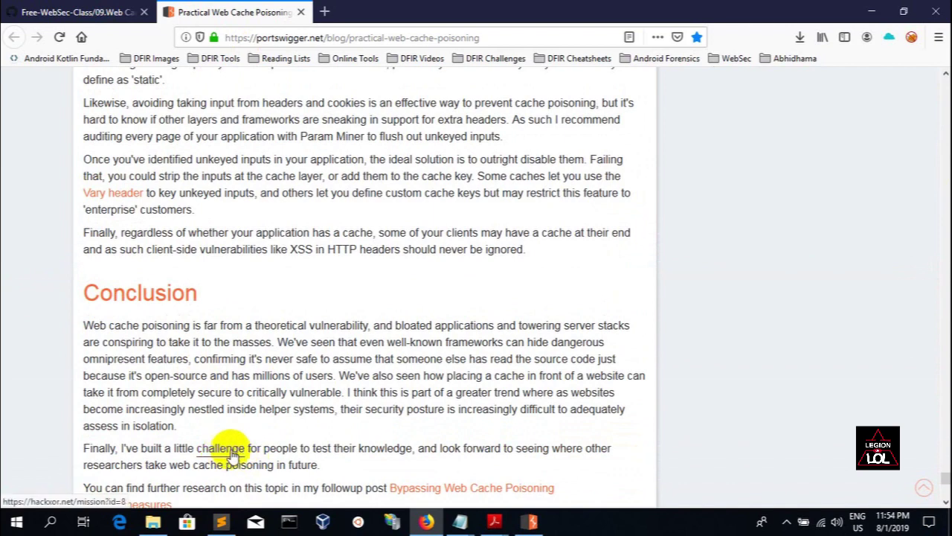
- Open the hackxor mission link from the GitHub lecture notes in a new tab
click(74, 12)
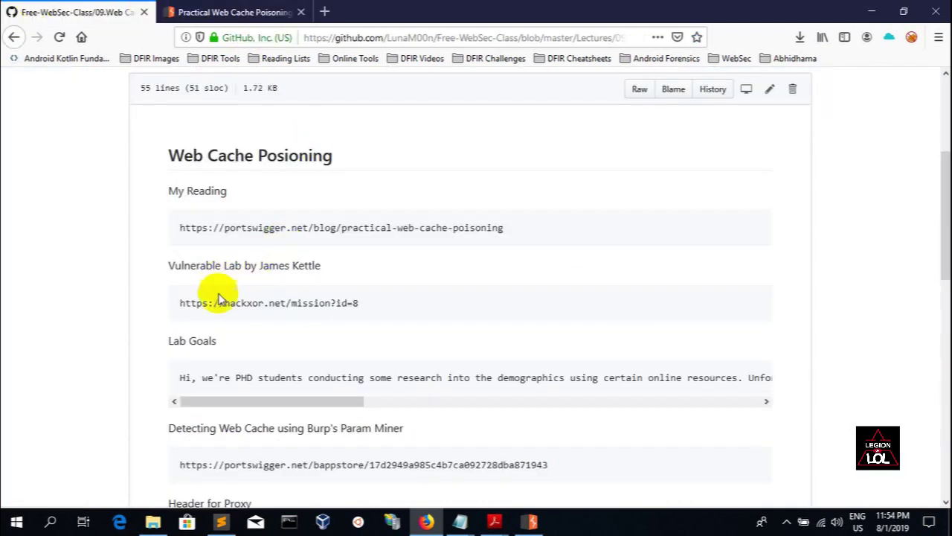
drag(179, 303, 358, 303)
right_click(342, 303)
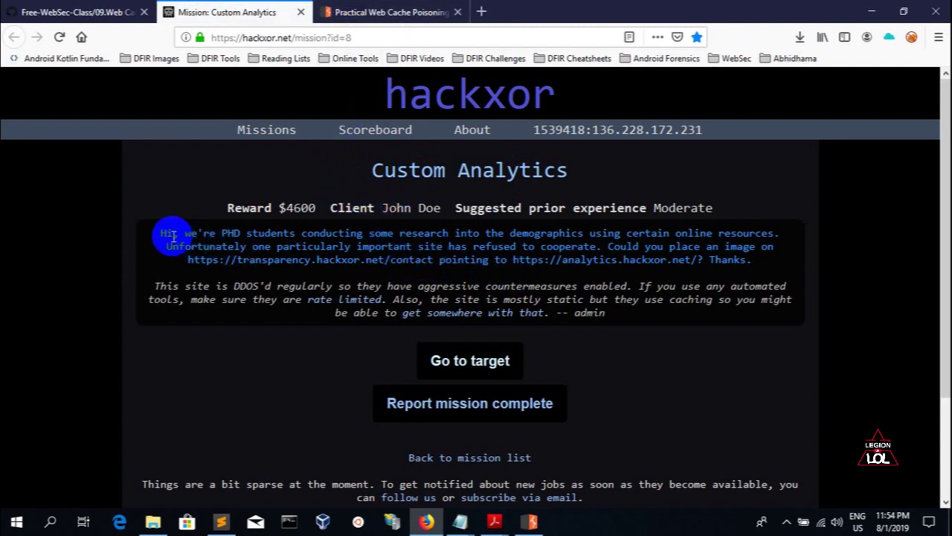
- Highlight the transparency.hackxor.net/contact target and analytics.hackxor.net image URLs in the mission brief
drag(162, 232, 290, 233)
click(298, 233)
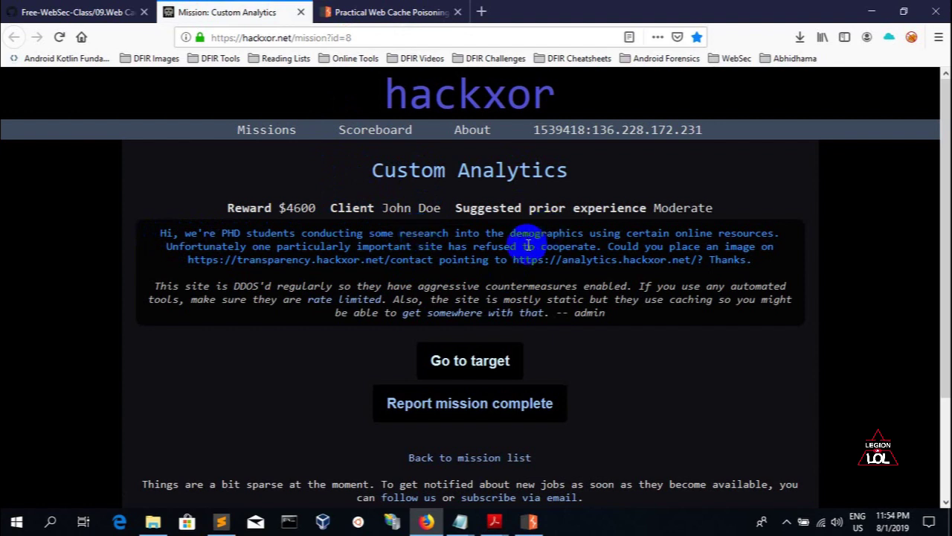
drag(188, 259, 372, 260)
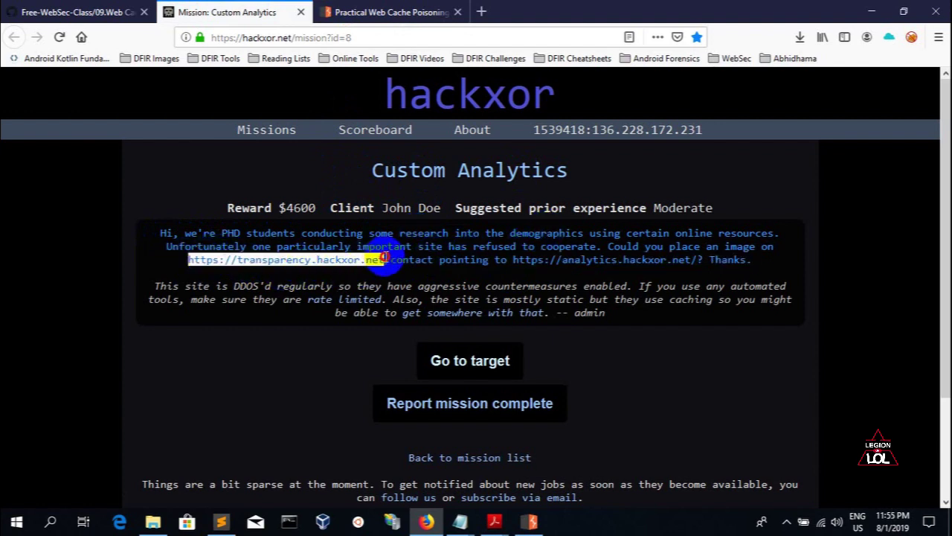
click(607, 260)
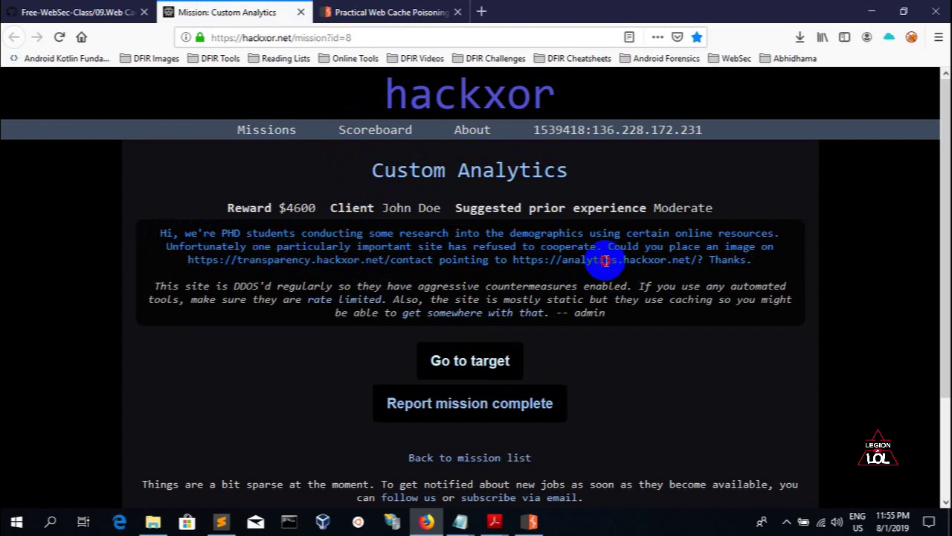
double_click(606, 260)
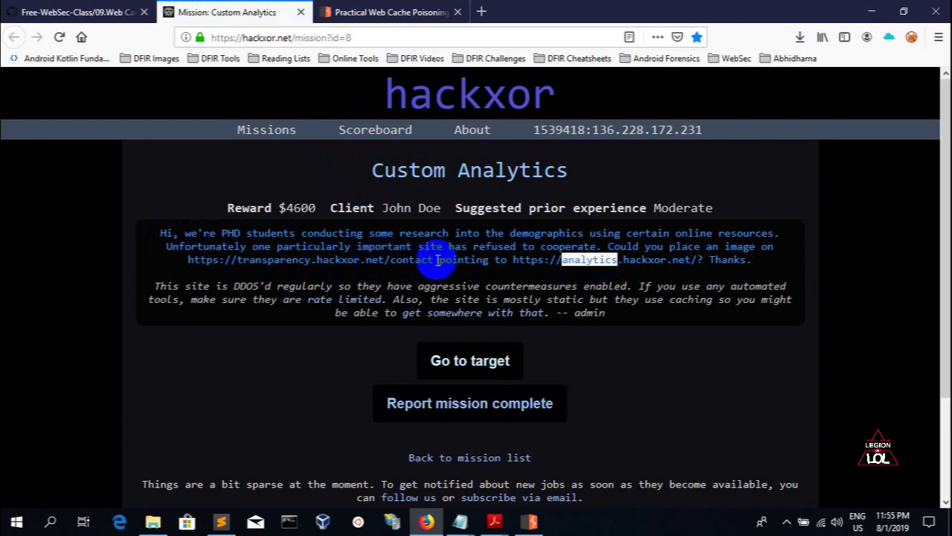
drag(433, 260, 188, 259)
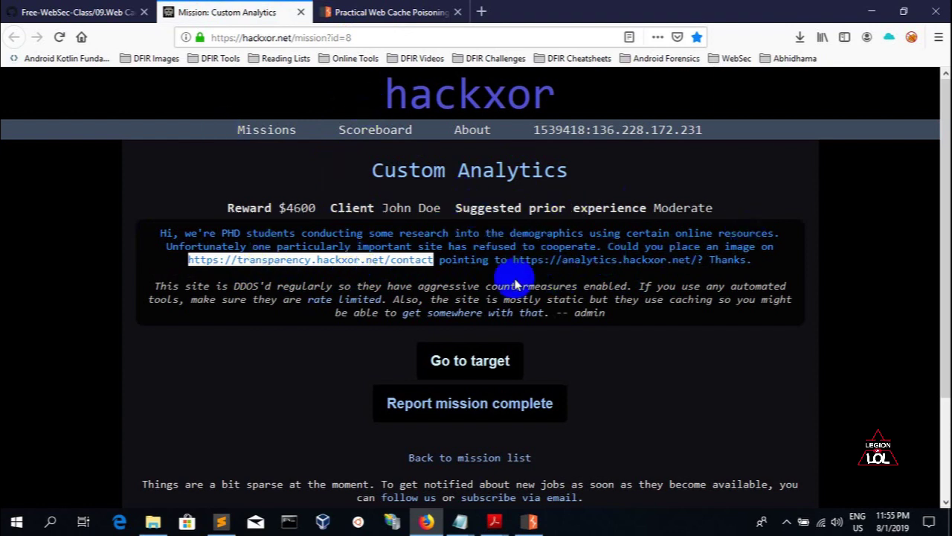
drag(515, 260, 703, 262)
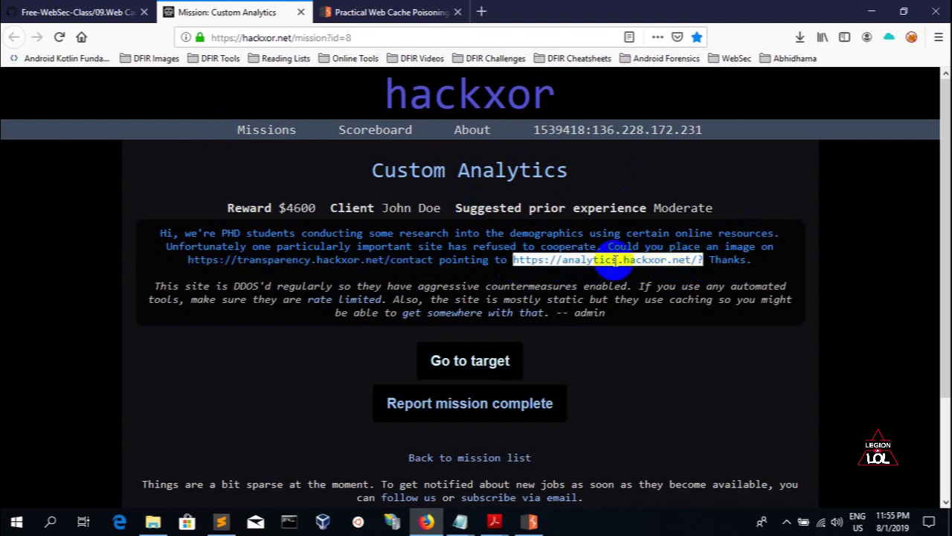
click(444, 236)
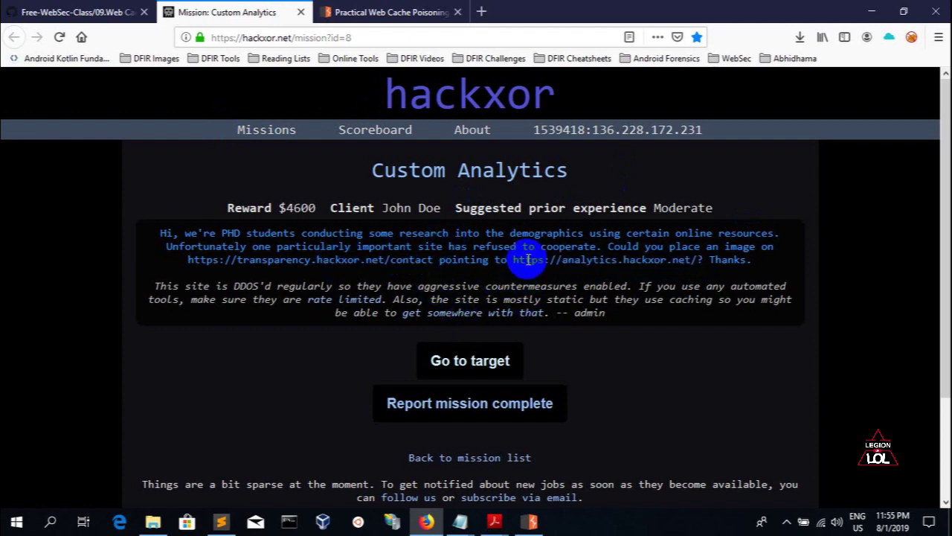
- From the GitHub web cache notes, open the Param Miner bappstore URL in a new tab
click(479, 360)
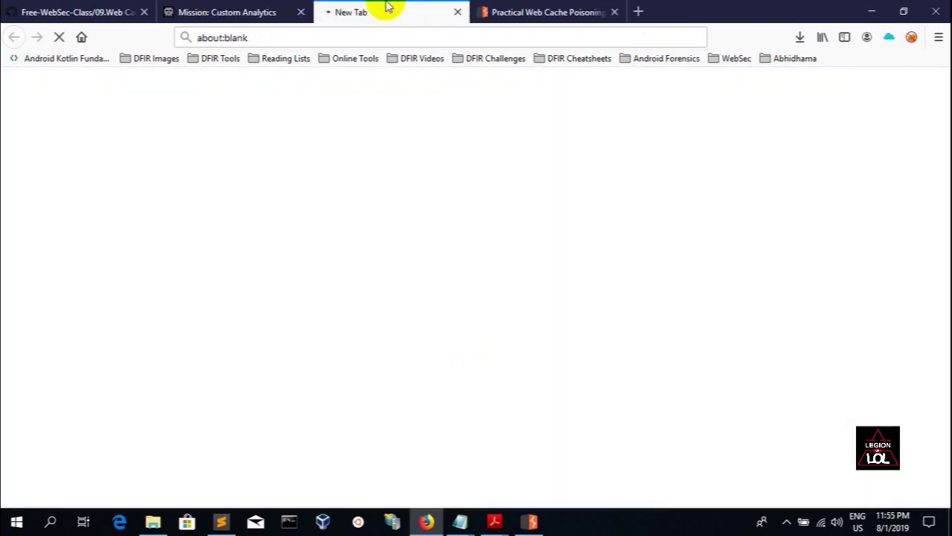
click(521, 12)
scroll(225, 232, up, 5)
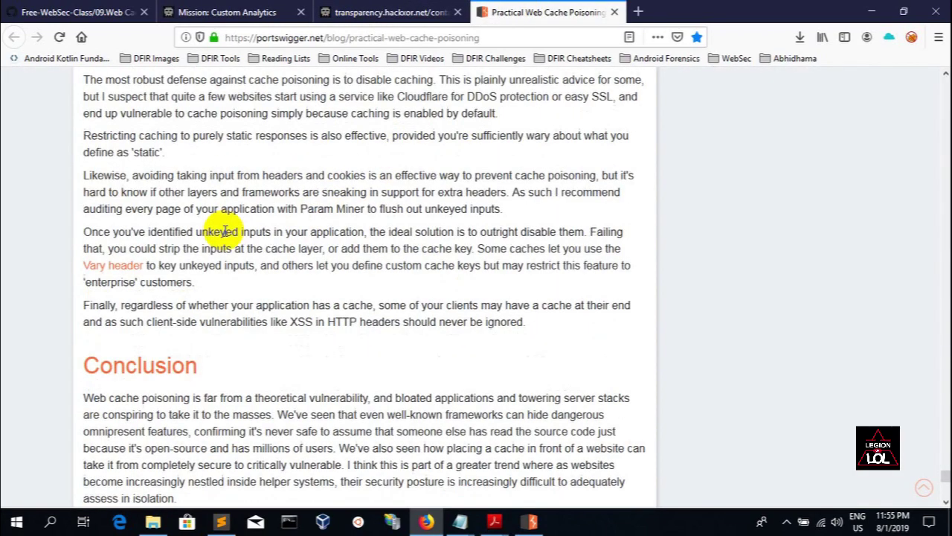
scroll(226, 233, up, 10)
scroll(226, 233, up, 10)
scroll(225, 233, up, 3)
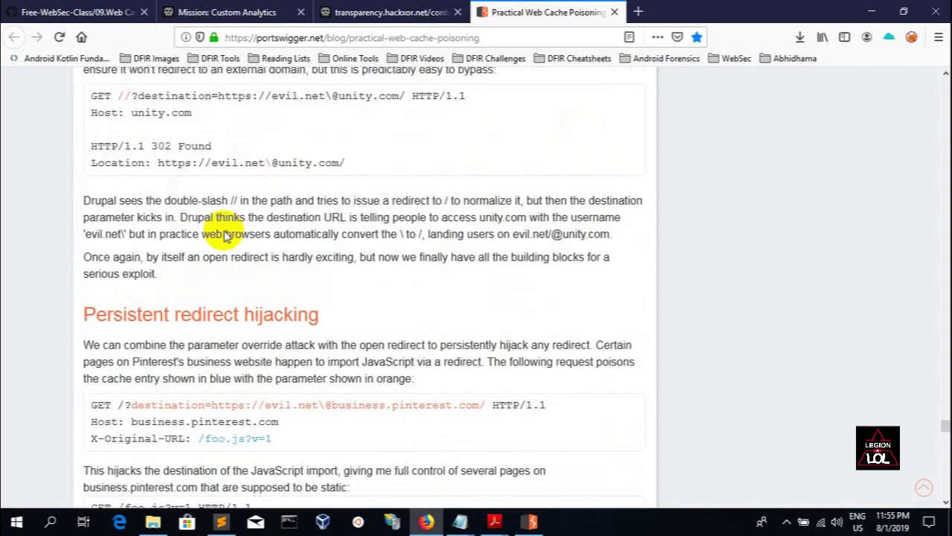
scroll(226, 233, up, 5)
scroll(225, 235, up, 8)
scroll(225, 235, up, 5)
scroll(226, 235, up, 8)
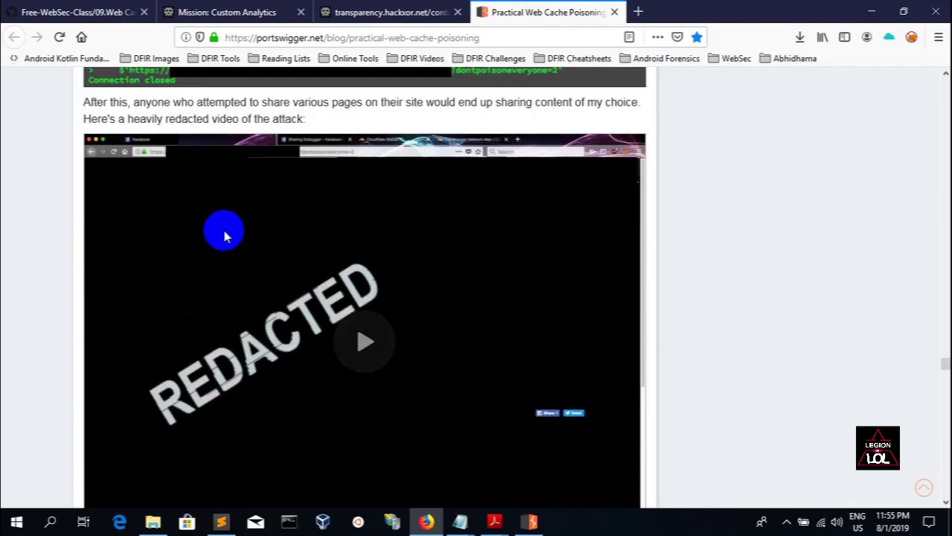
scroll(226, 235, up, 8)
scroll(226, 235, up, 8)
scroll(226, 235, up, 6)
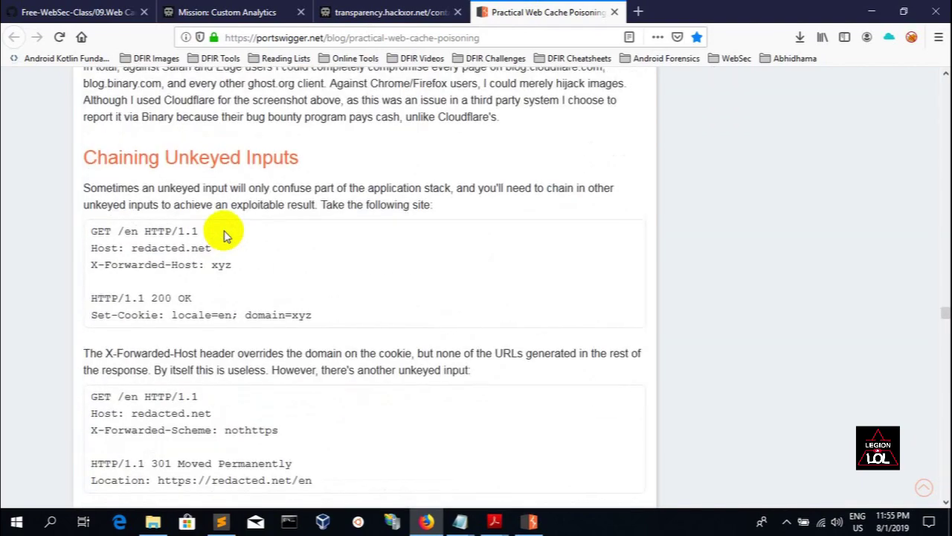
scroll(226, 235, up, 6)
scroll(226, 235, up, 2)
click(74, 12)
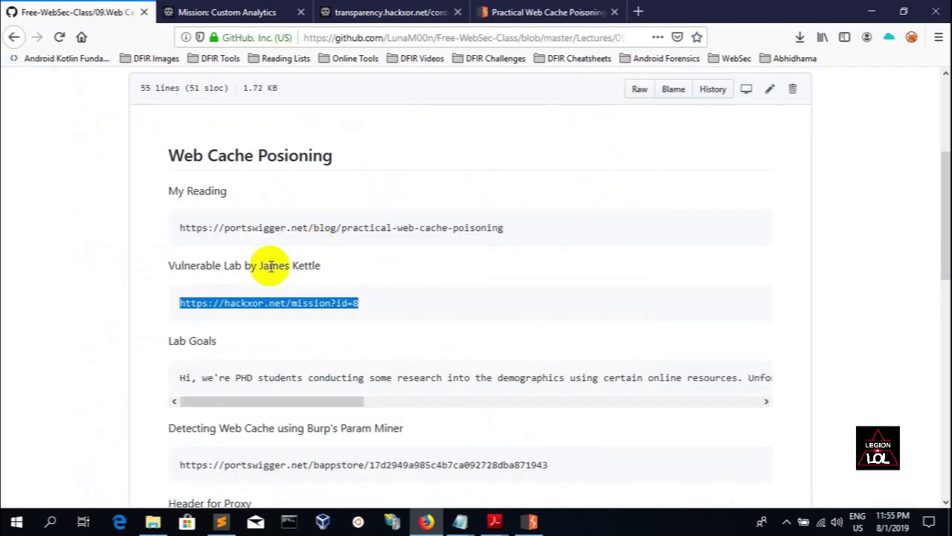
click(92, 321)
scroll(92, 321, down, 3)
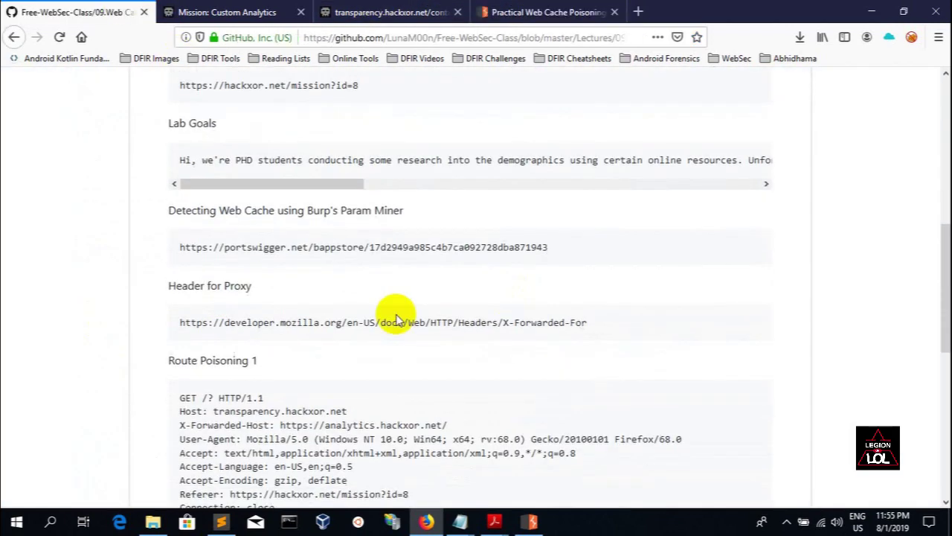
triple_click(312, 246)
right_click(312, 247)
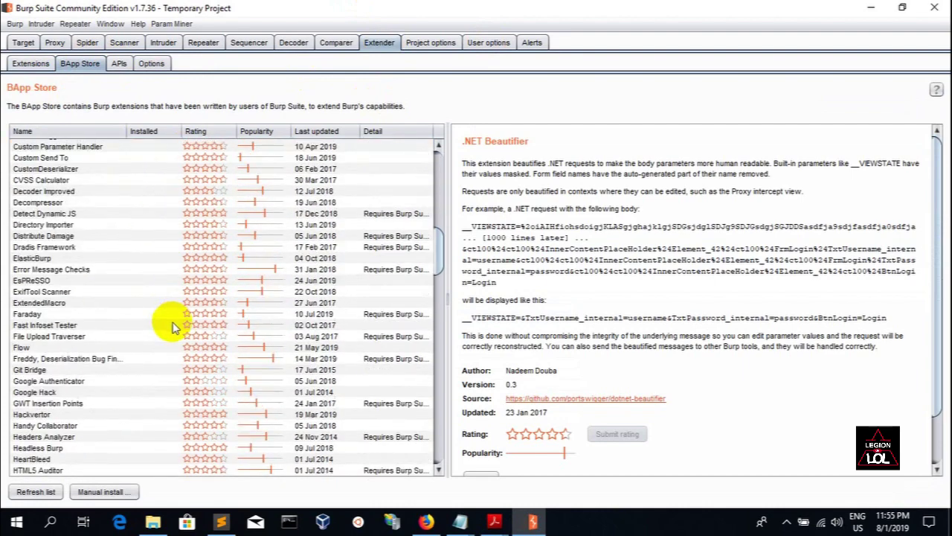
scroll(163, 312, down, 5)
scroll(112, 357, down, 5)
scroll(45, 401, down, 3)
scroll(41, 412, down, 3)
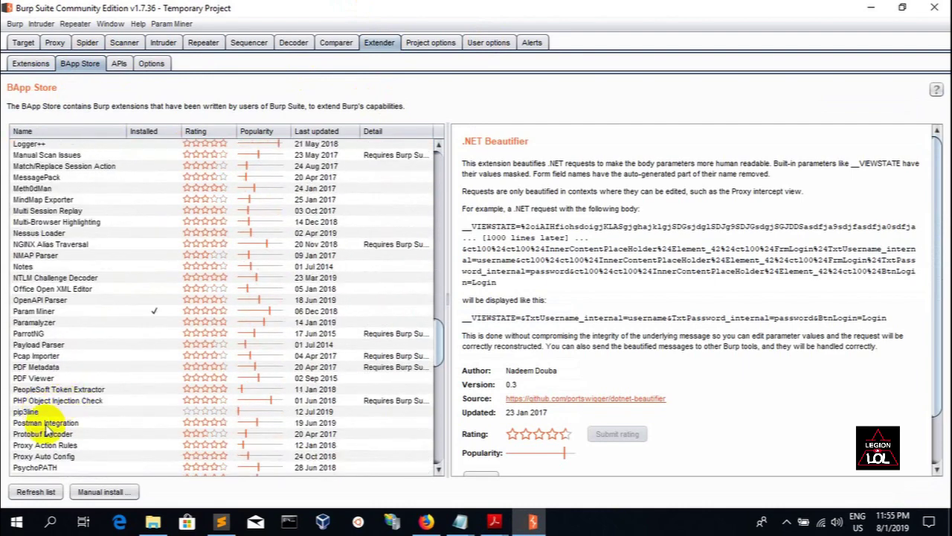
- Select Param Miner in the BApp Store to check that it is installed
click(61, 311)
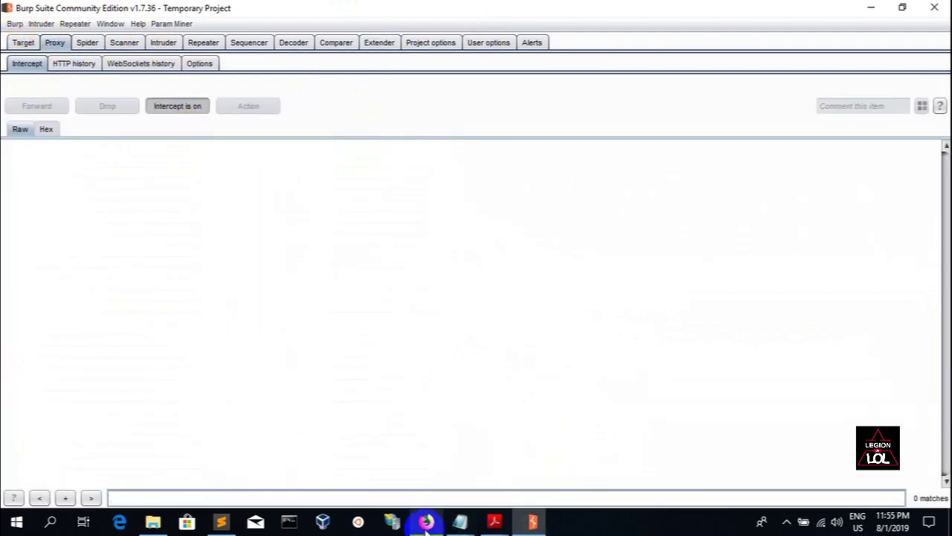
- View the Param Miner page, then compare the brief's transparency contact URL with the contact page
click(426, 523)
click(426, 523)
scroll(417, 276, down, 5)
scroll(477, 307, down, 2)
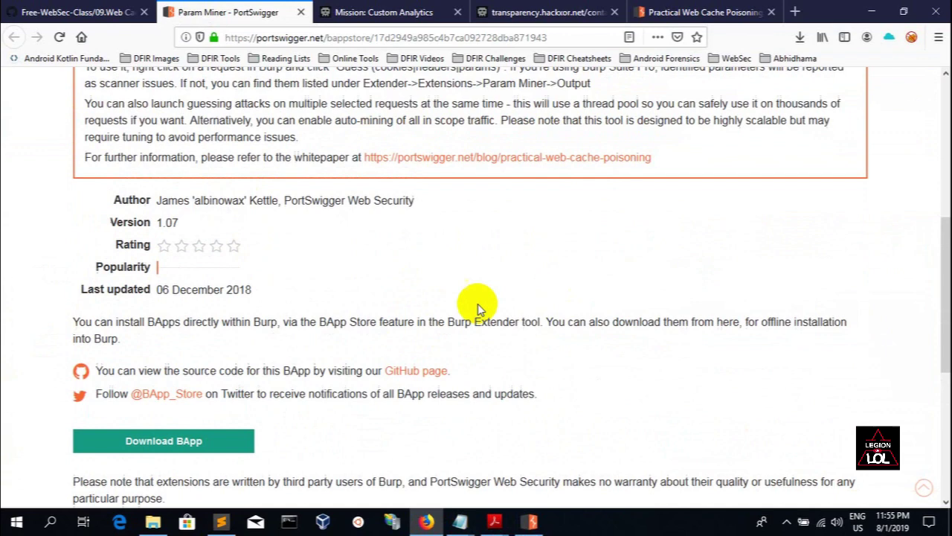
scroll(477, 307, up, 4)
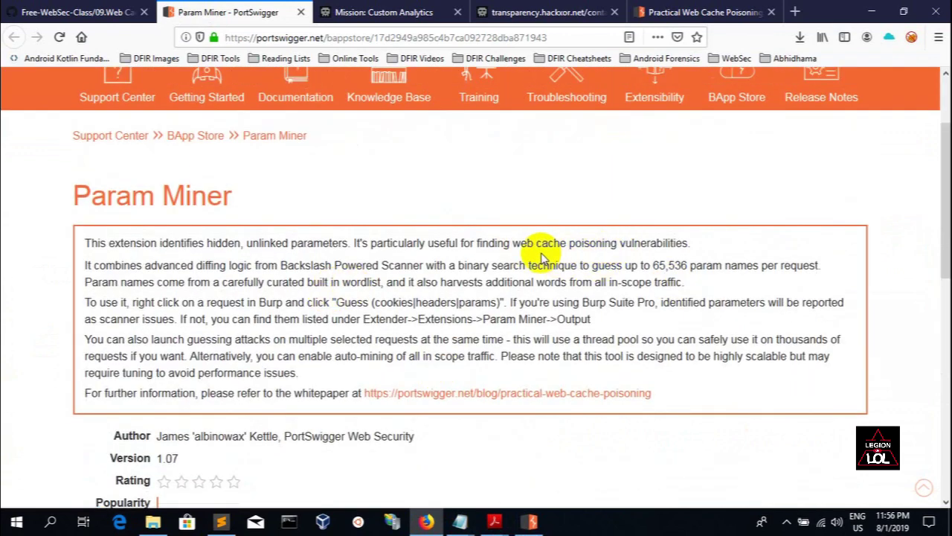
click(384, 12)
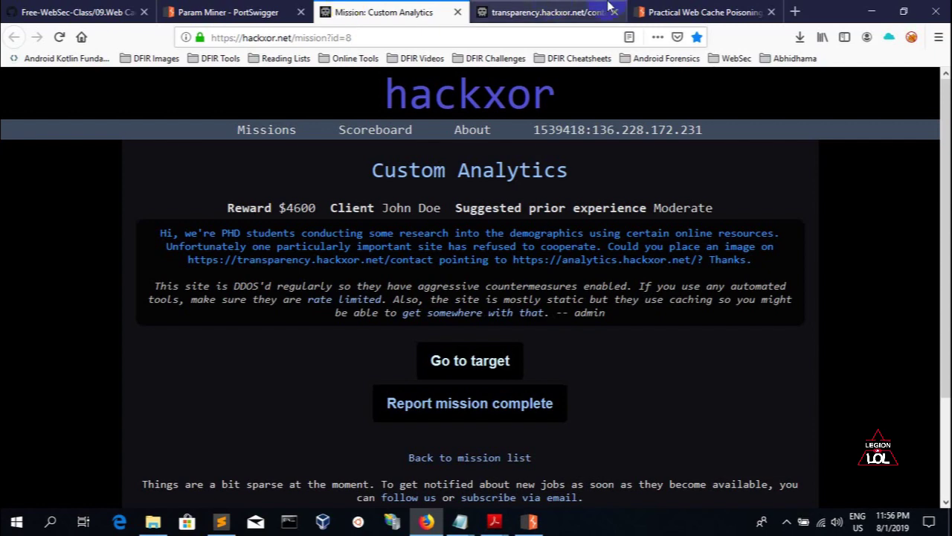
click(546, 12)
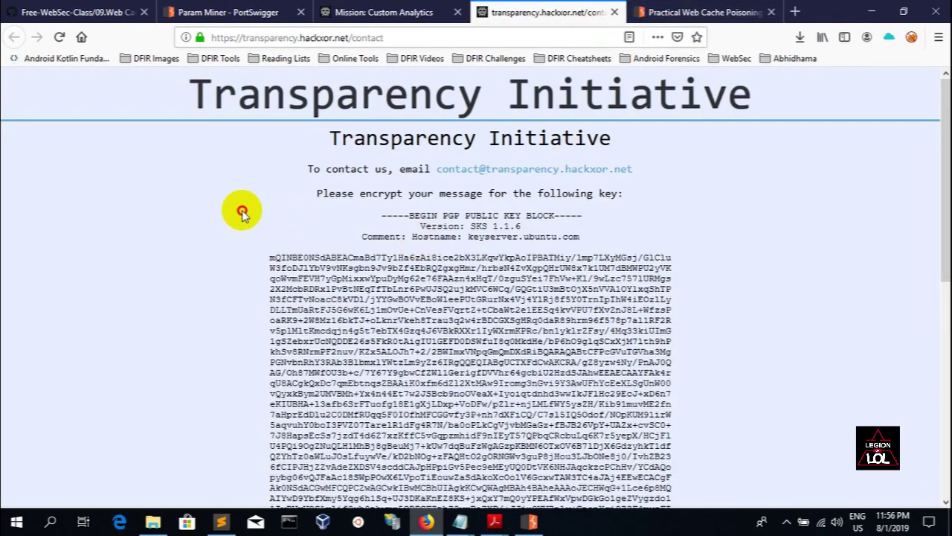
click(384, 12)
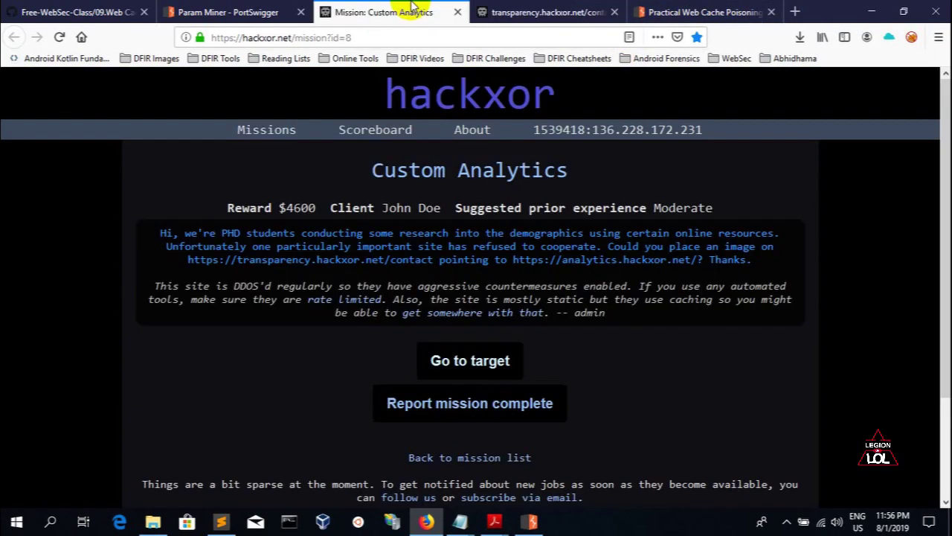
drag(182, 233, 366, 238)
click(444, 279)
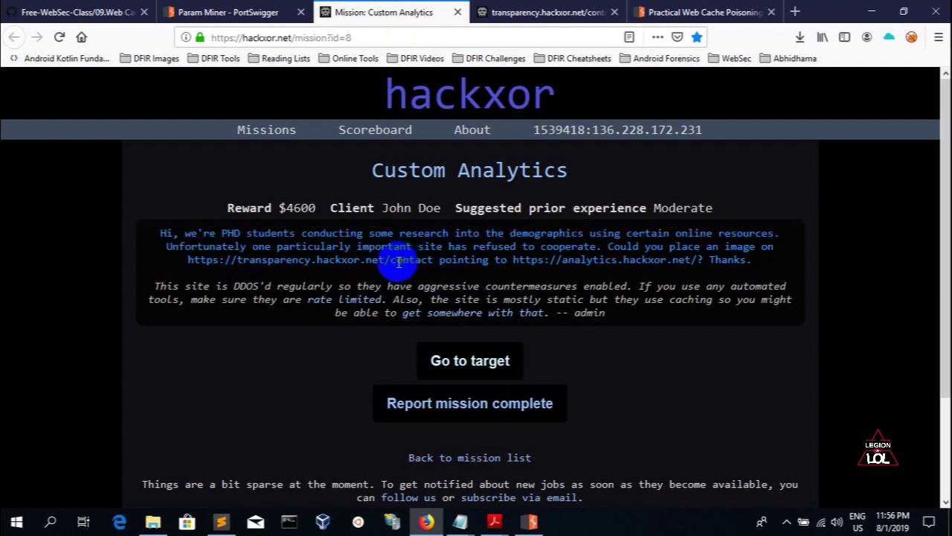
drag(432, 259, 242, 260)
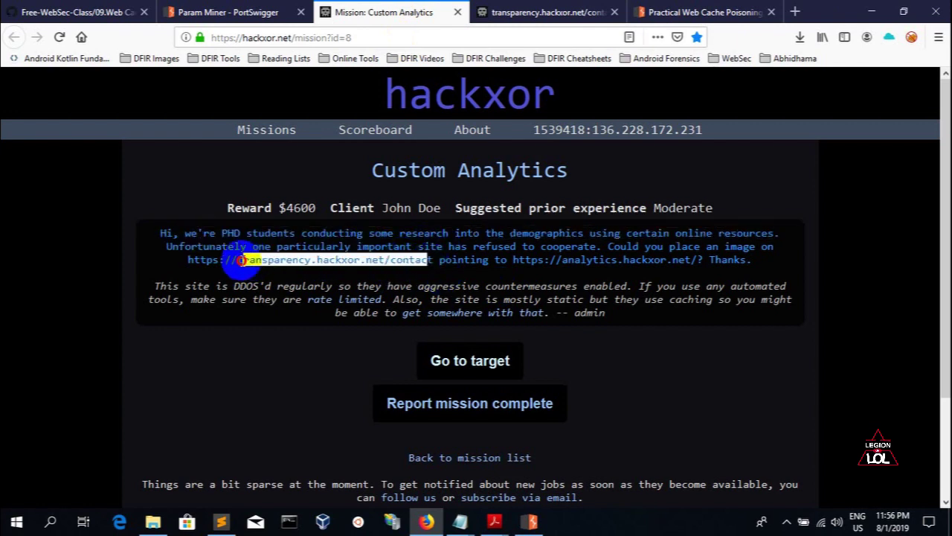
click(306, 266)
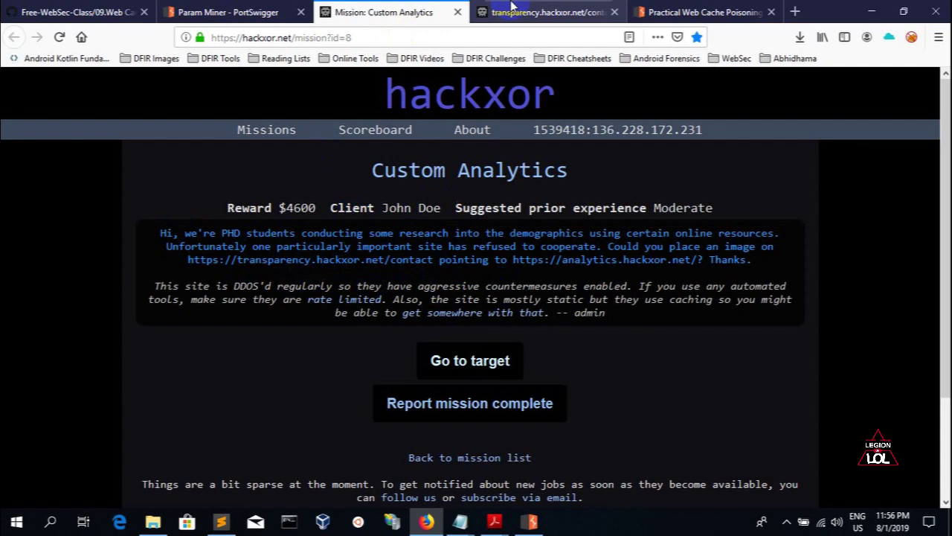
click(547, 12)
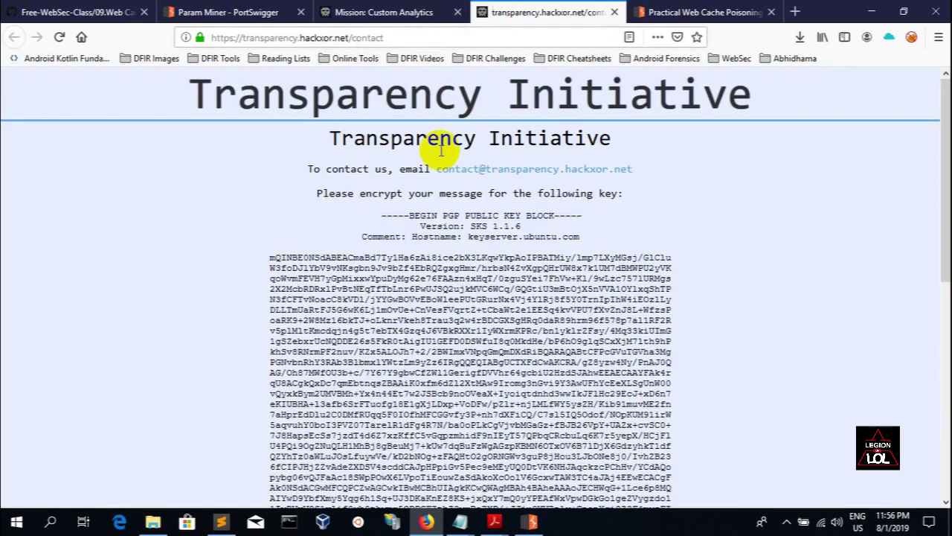
click(408, 9)
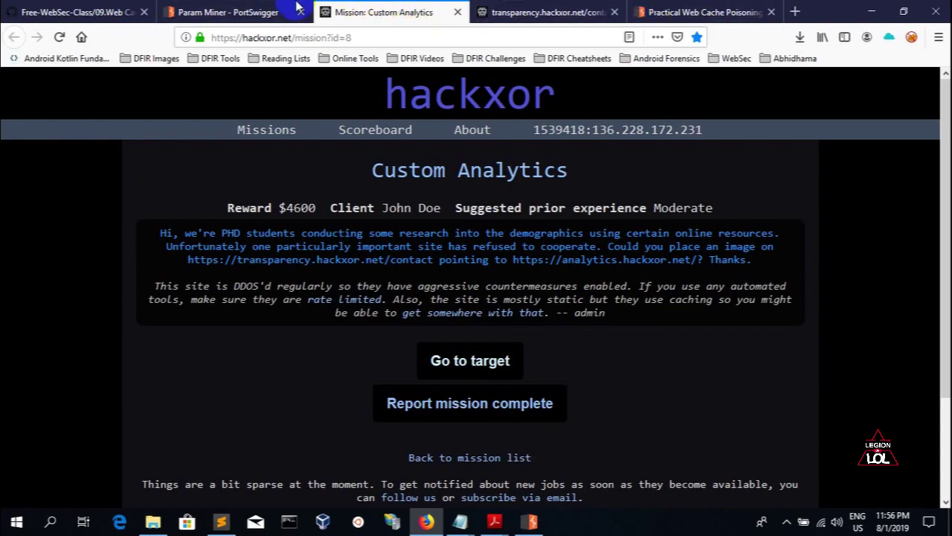
- Look over the Param Miner, article and contact page tabs, then highlight 'admin' in the brief
click(228, 12)
click(703, 12)
scroll(253, 283, up, 5)
scroll(252, 283, up, 5)
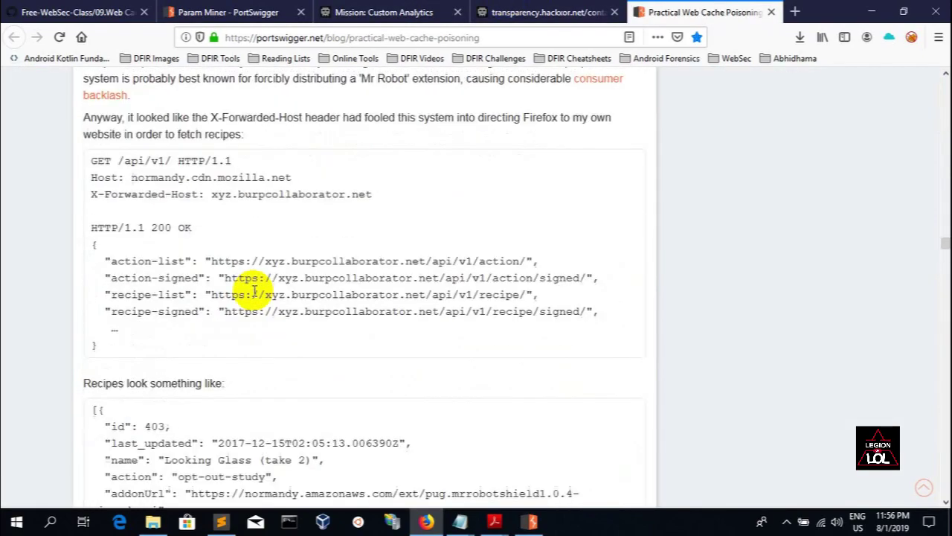
scroll(253, 282, up, 5)
scroll(253, 282, up, 5)
scroll(253, 295, up, 5)
scroll(253, 290, up, 5)
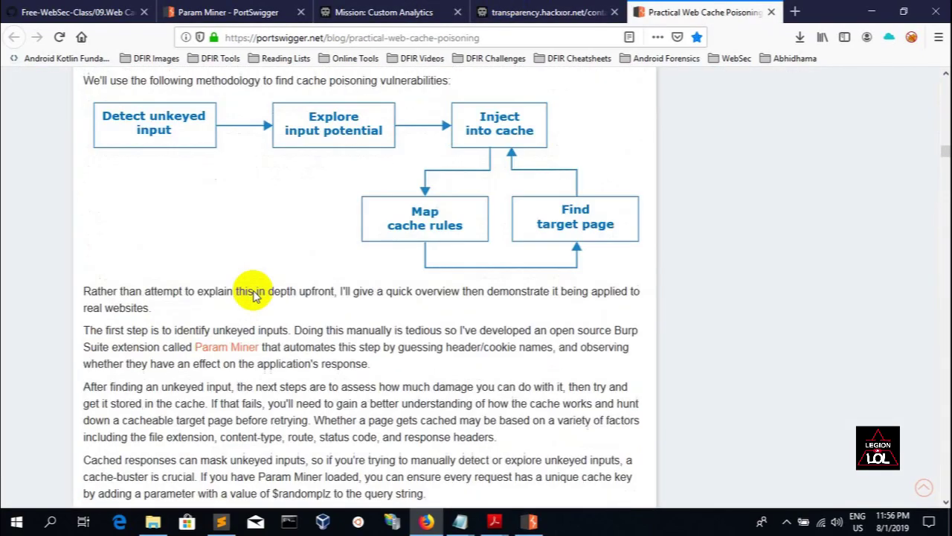
scroll(253, 290, up, 5)
scroll(402, 275, down, 3)
scroll(402, 275, up, 5)
scroll(298, 238, up, 5)
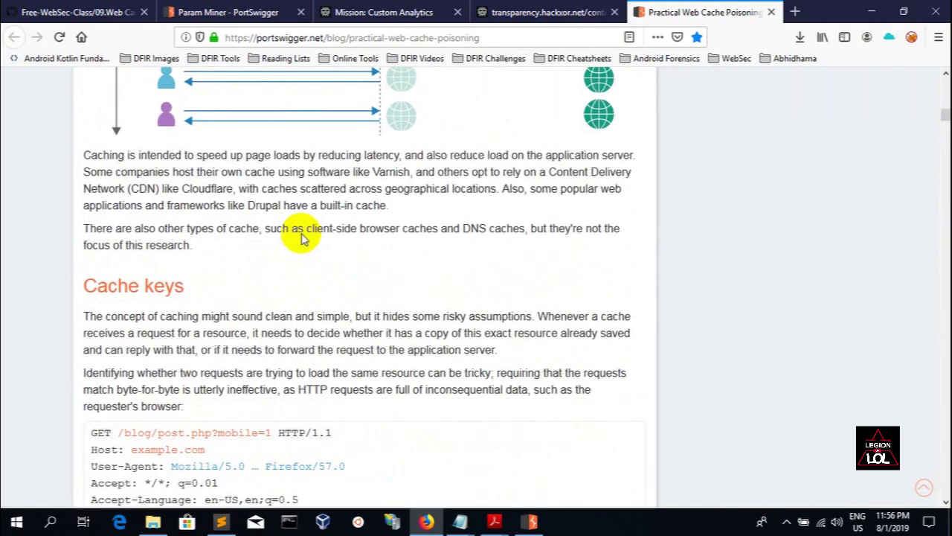
scroll(298, 238, up, 5)
scroll(434, 298, down, 2)
scroll(434, 297, down, 1)
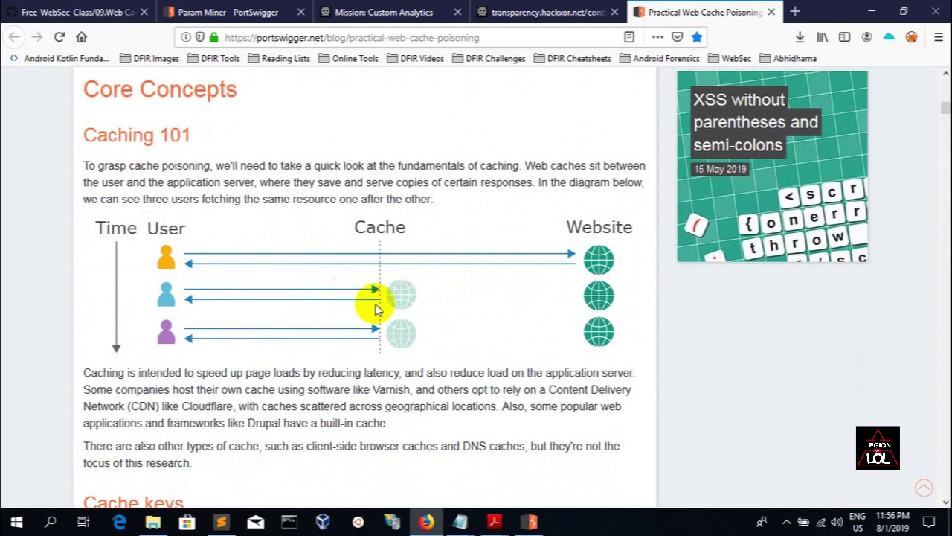
click(547, 12)
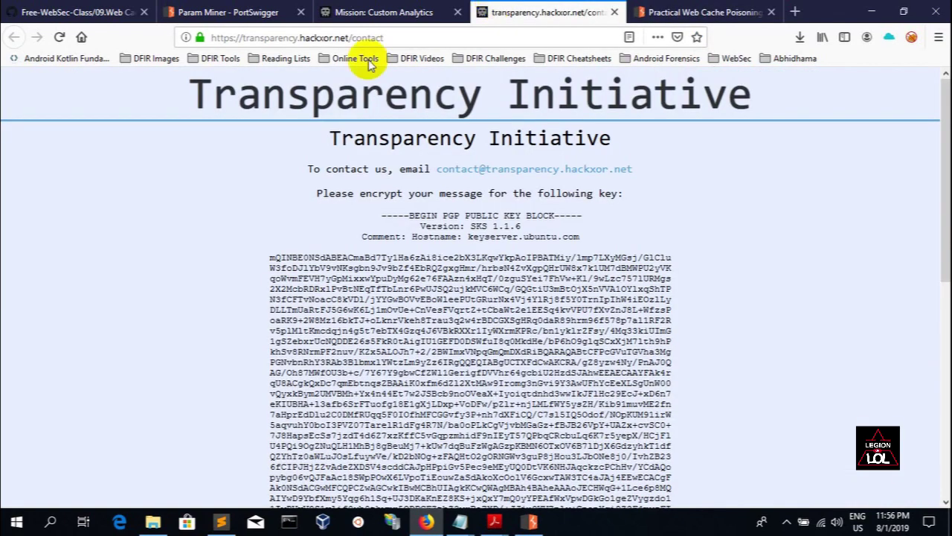
click(229, 12)
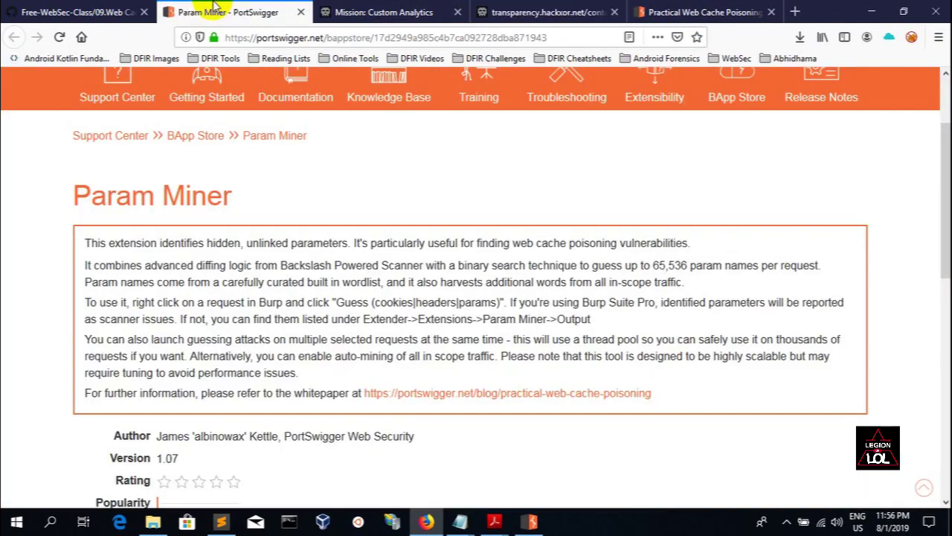
click(384, 12)
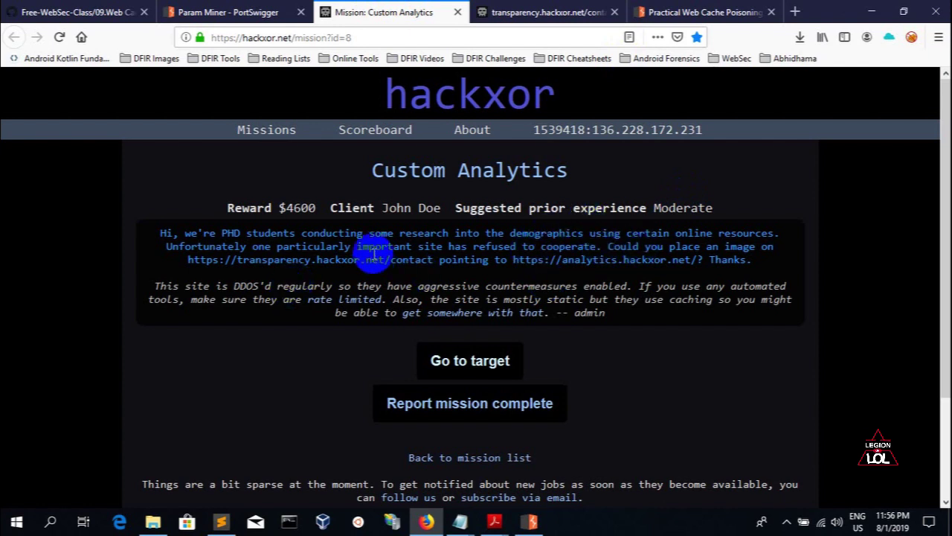
drag(575, 313, 604, 313)
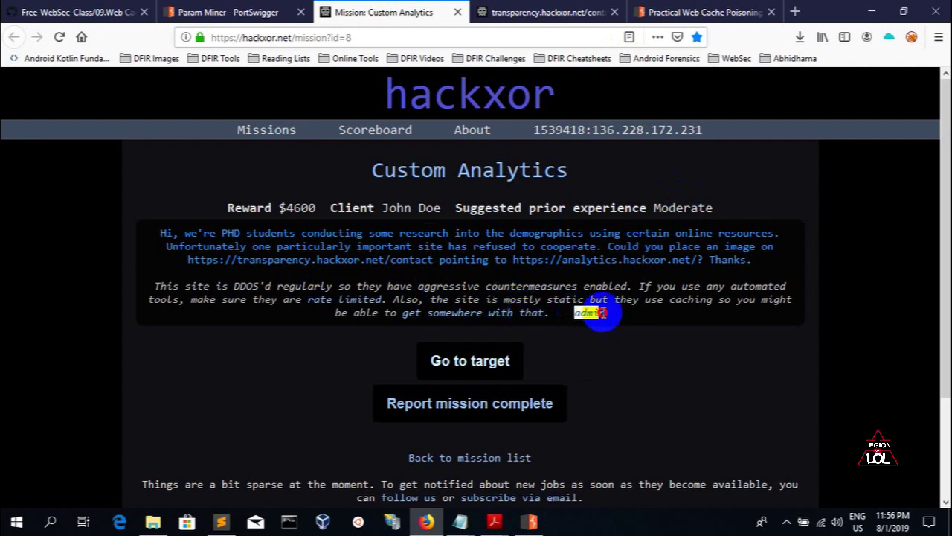
click(604, 347)
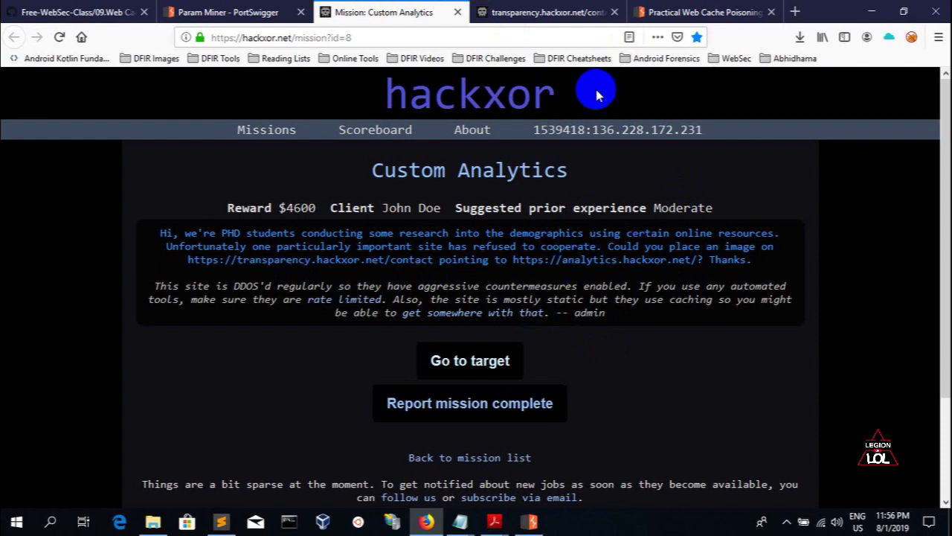
- Cross-check the analytics.hackxor.net URL in the brief against the transparency contact page
click(547, 12)
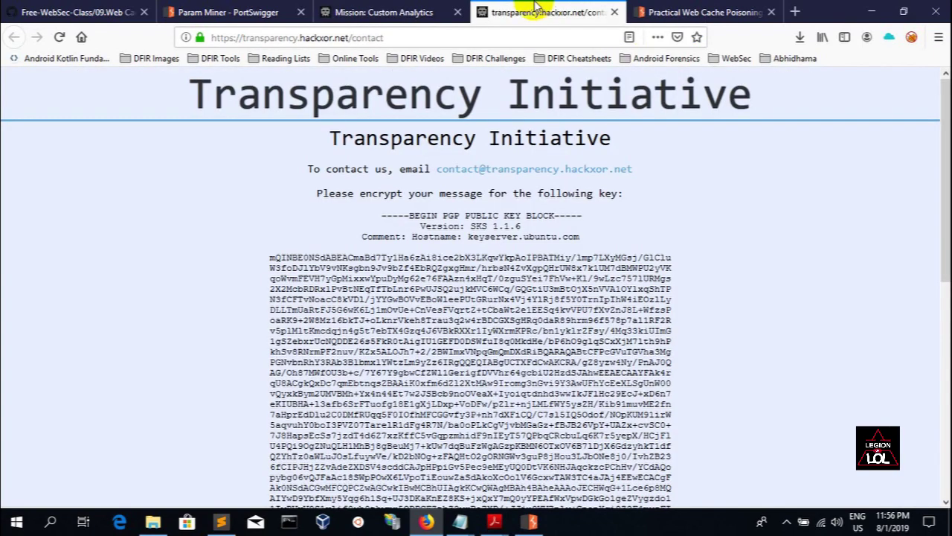
click(439, 14)
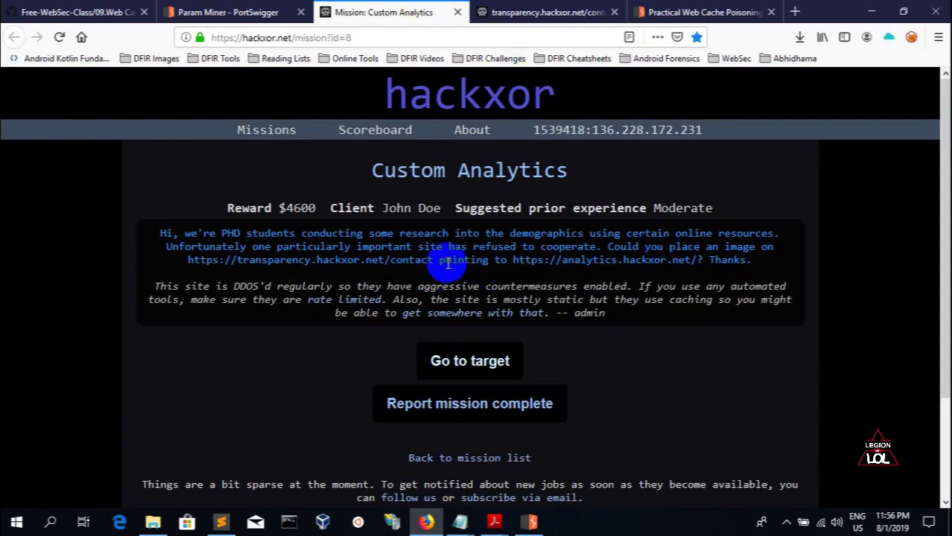
drag(514, 260, 705, 260)
click(623, 262)
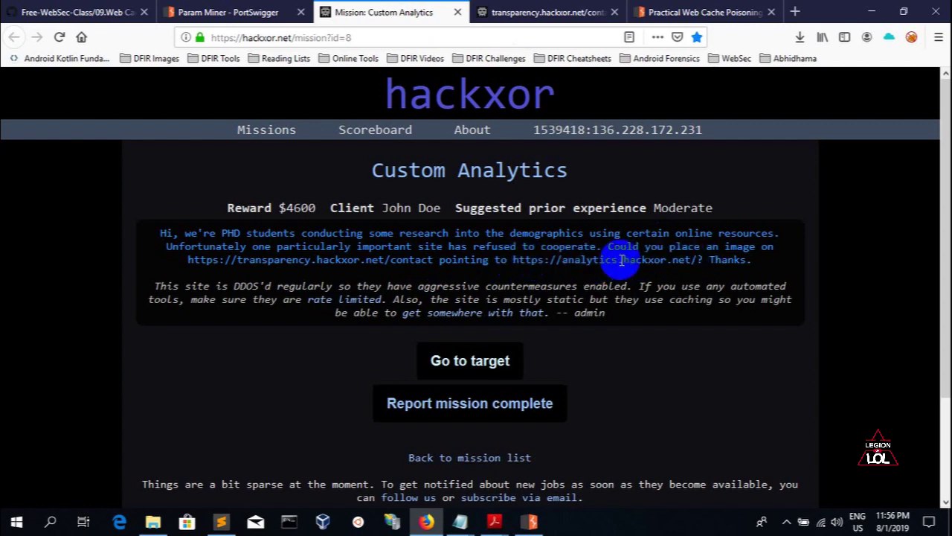
click(549, 12)
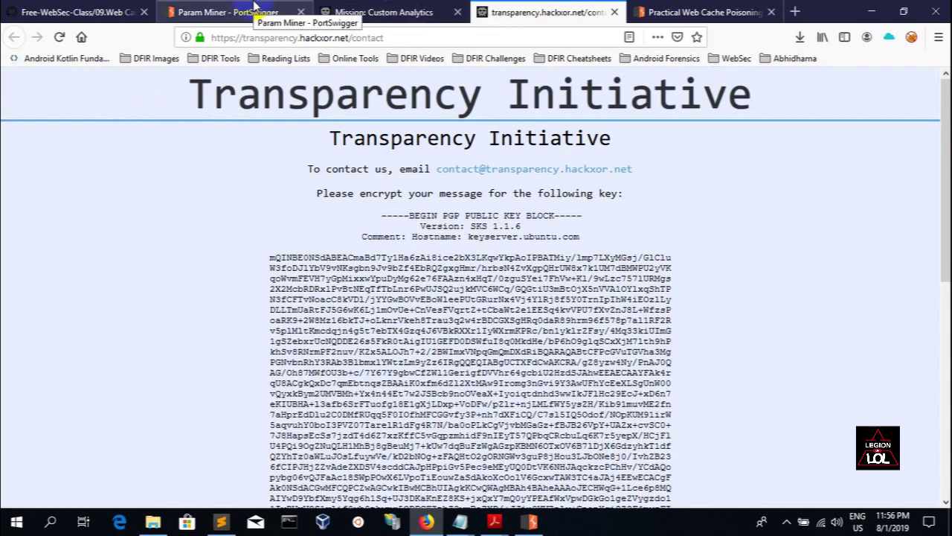
click(384, 12)
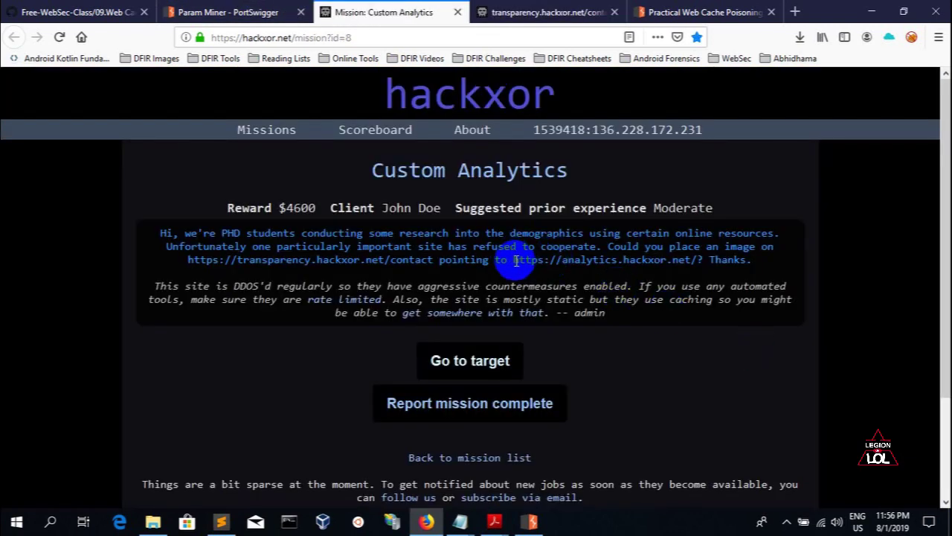
drag(513, 260, 701, 260)
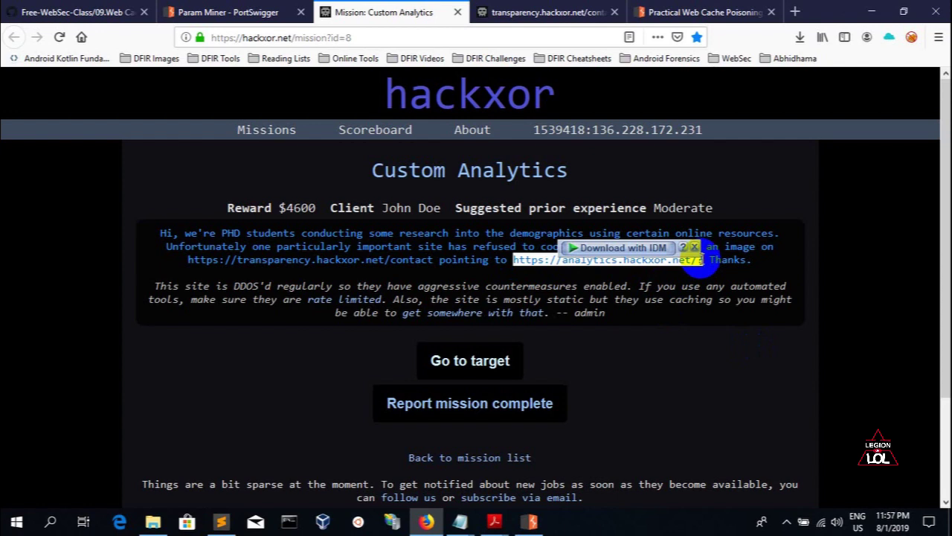
click(624, 294)
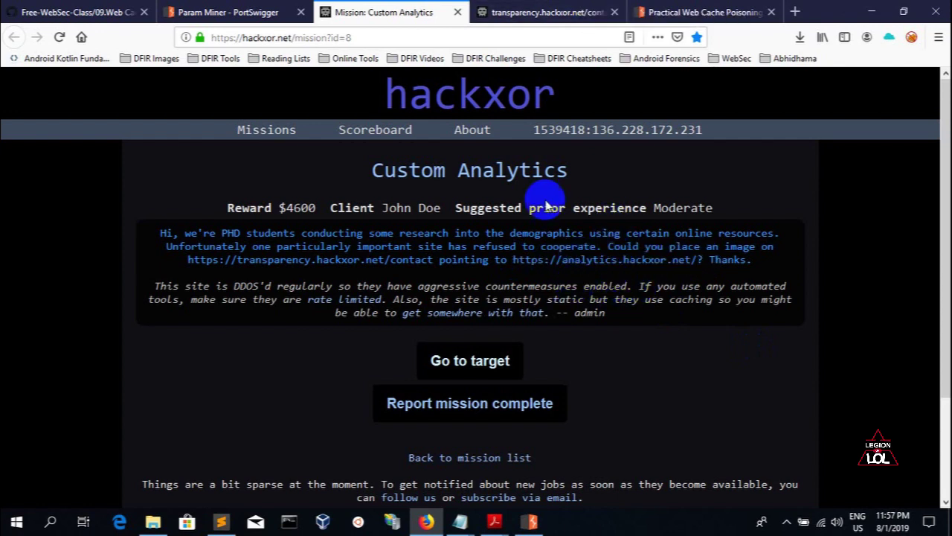
- Glance at the contact page and its address, then return to the cache poisoning case studies
click(228, 12)
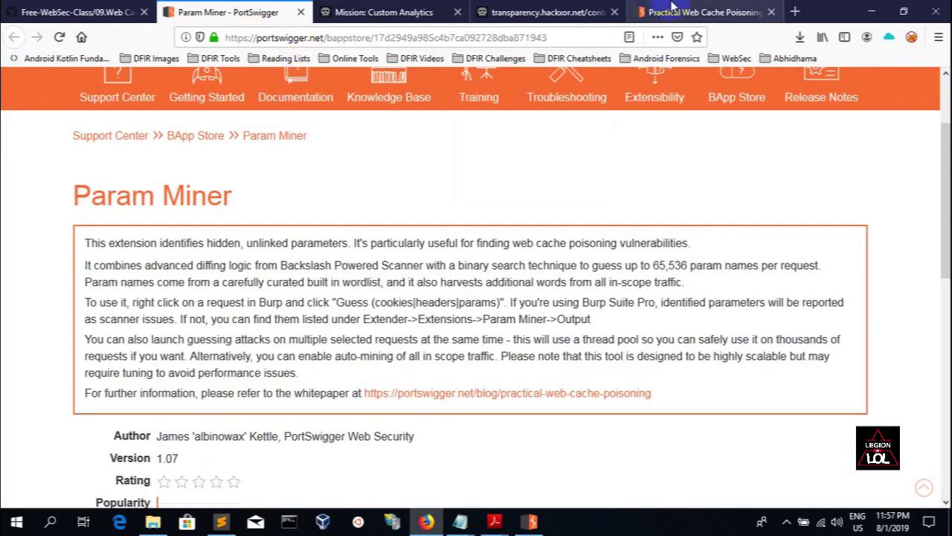
click(703, 12)
scroll(305, 279, up, 5)
scroll(305, 279, down, 3)
scroll(305, 275, down, 8)
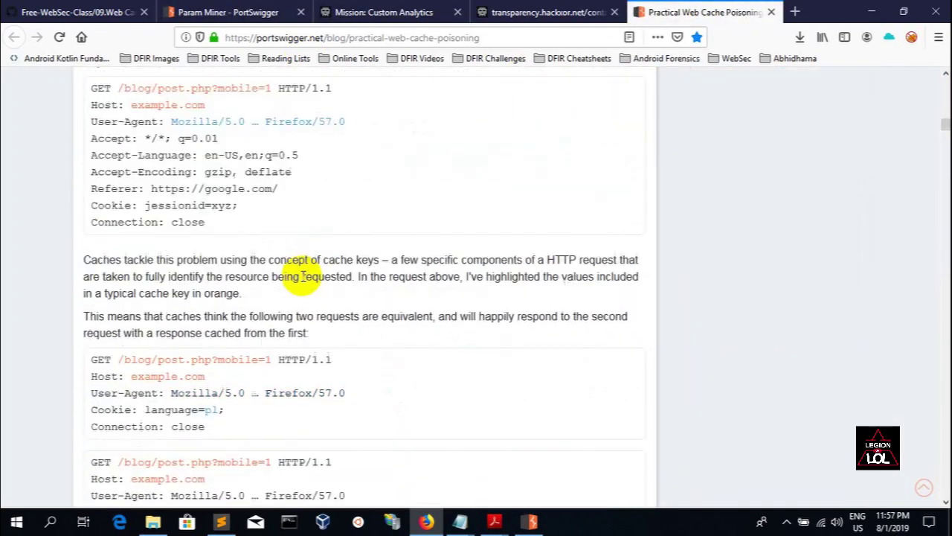
scroll(112, 276, down, 6)
scroll(521, 276, down, 6)
scroll(528, 281, down, 8)
scroll(528, 282, down, 5)
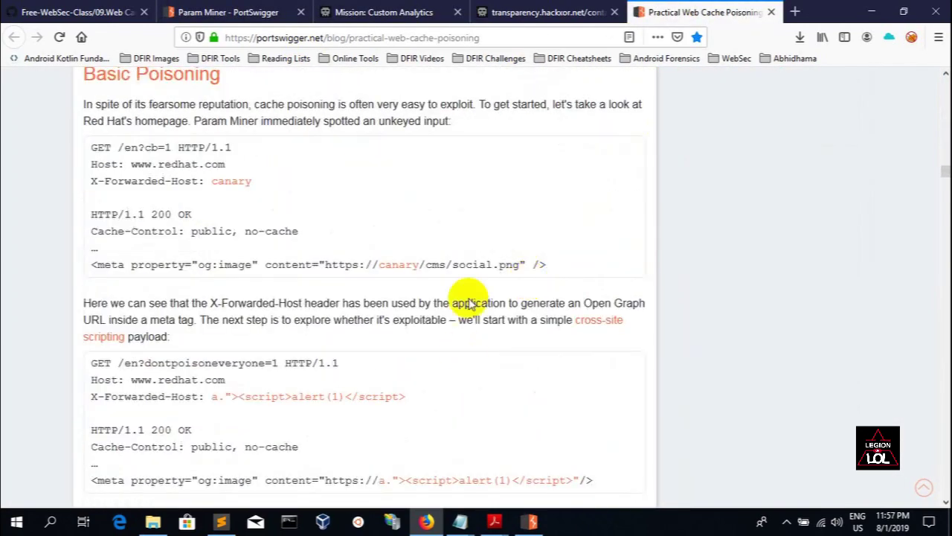
click(548, 12)
click(295, 38)
click(703, 12)
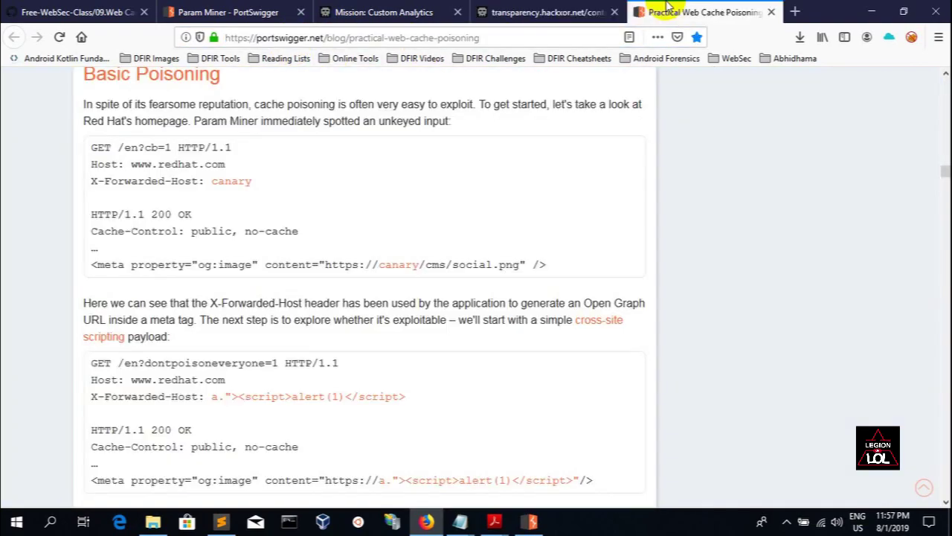
scroll(322, 177, down, 8)
scroll(402, 223, down, 6)
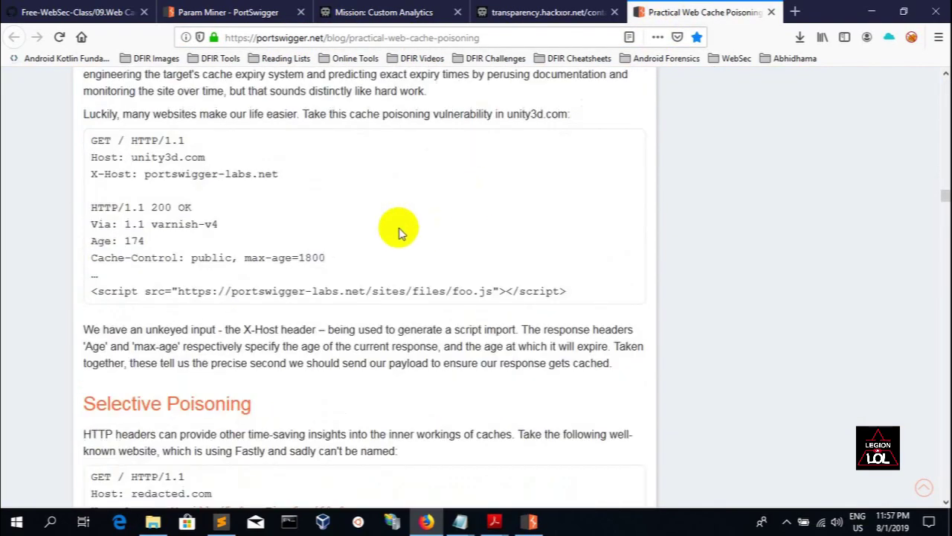
scroll(399, 228, down, 4)
scroll(399, 229, down, 5)
scroll(399, 229, down, 5)
scroll(400, 229, down, 5)
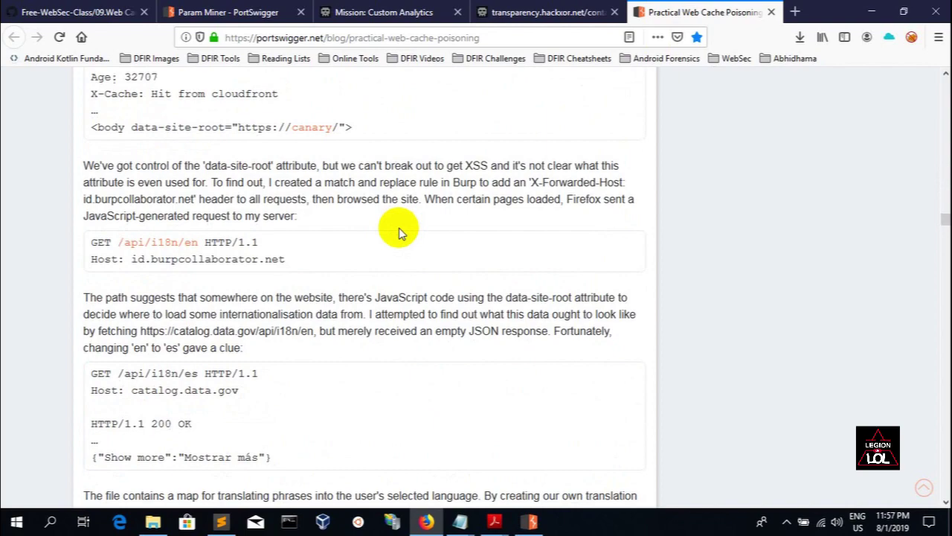
scroll(400, 228, down, 5)
scroll(400, 228, down, 6)
scroll(400, 229, down, 6)
scroll(400, 228, down, 6)
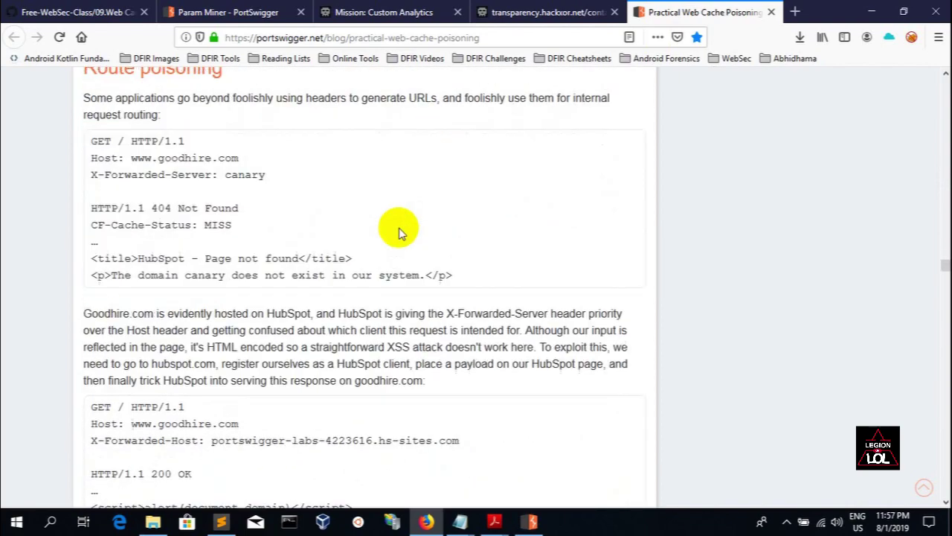
scroll(400, 228, down, 5)
scroll(400, 229, up, 3)
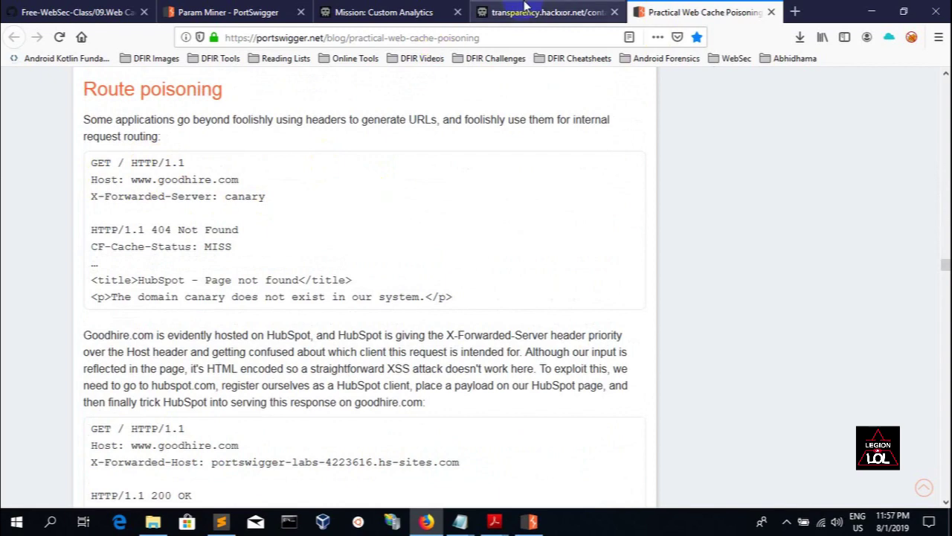
- On the transparency.hackxor.net contact page, set FoxyProxy to use Burp Suite for all URLs
click(547, 12)
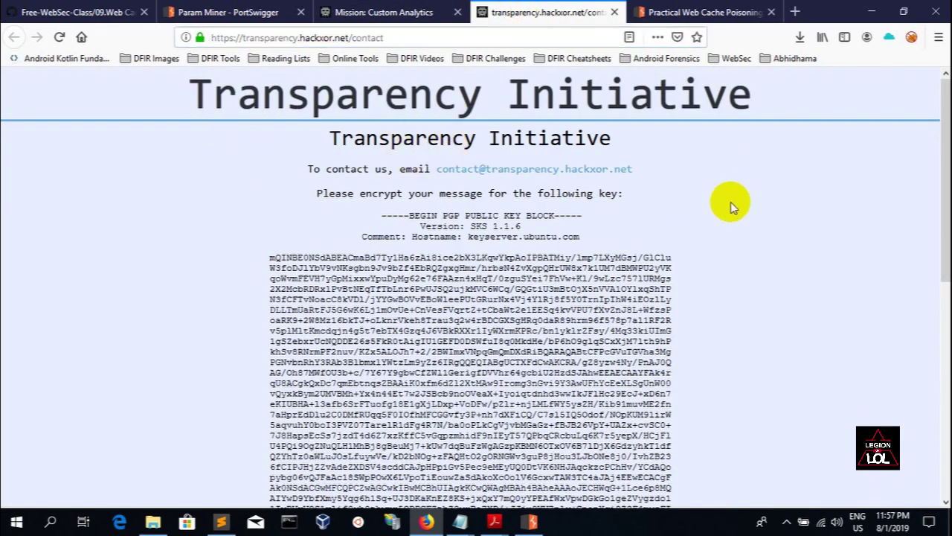
triple_click(42, 216)
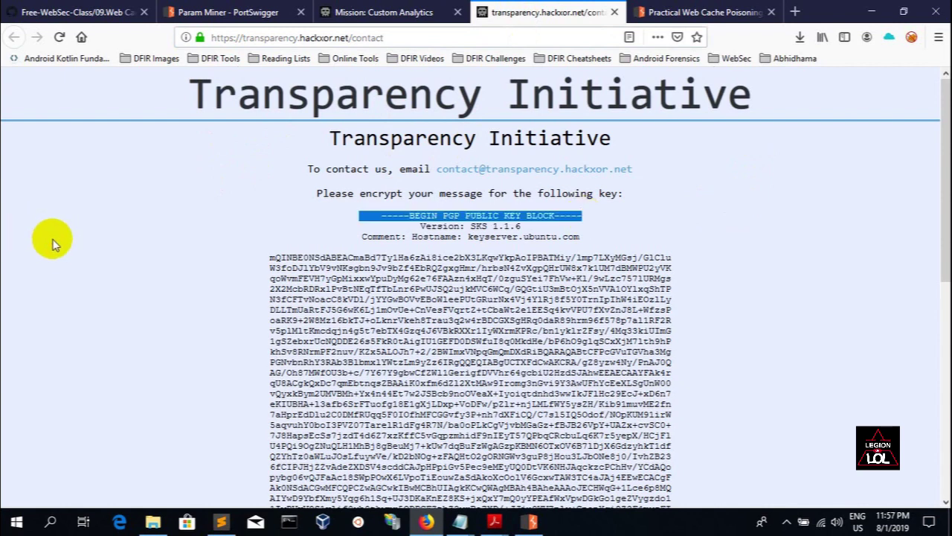
click(909, 39)
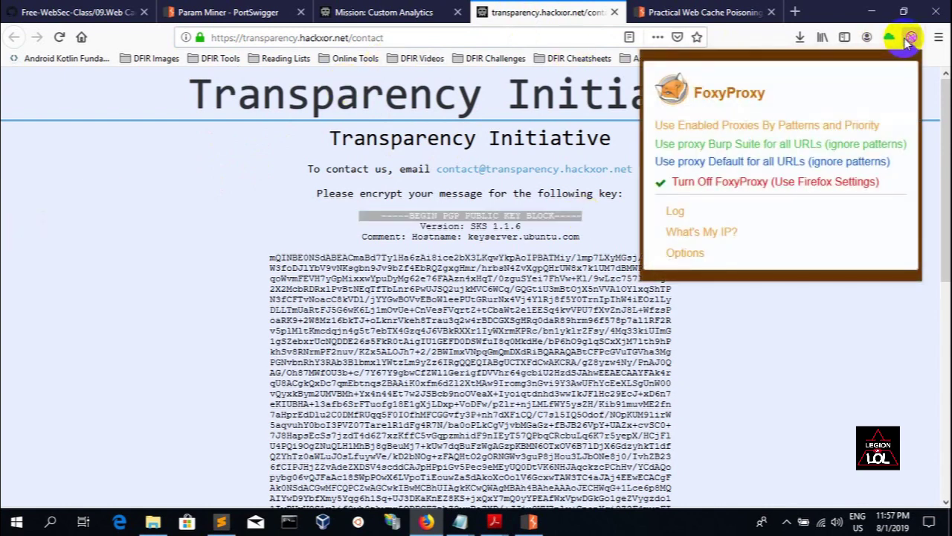
click(692, 143)
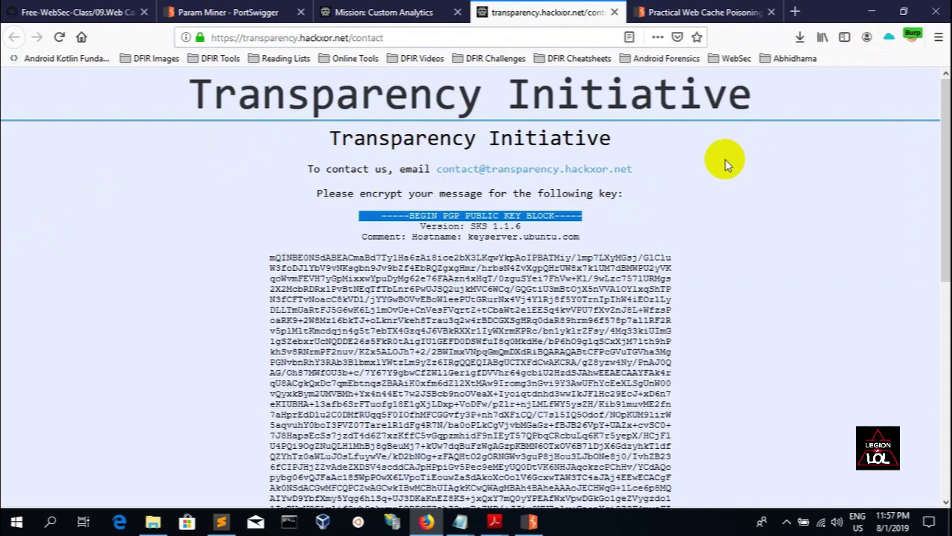
click(751, 275)
- Reload the contact page in Firefox so Burp captures the GET /contact request
click(533, 521)
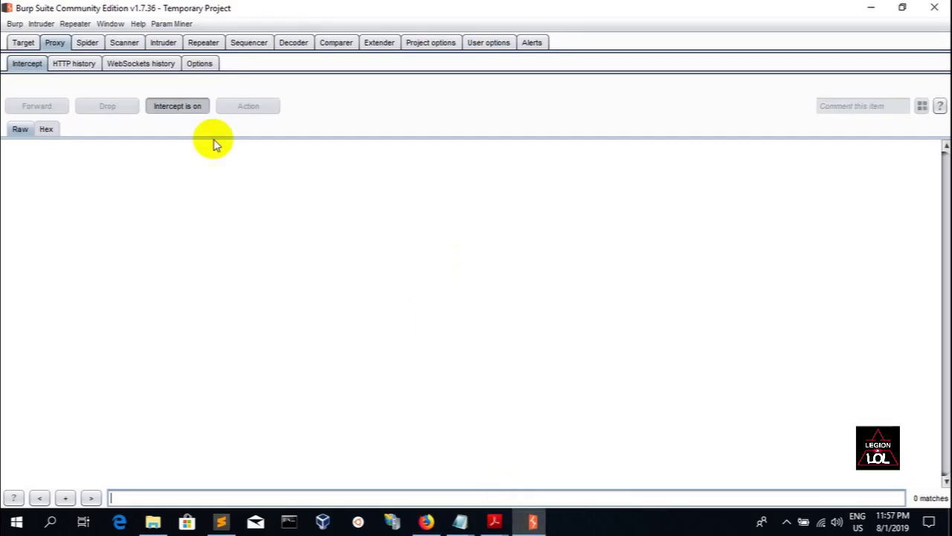
click(428, 520)
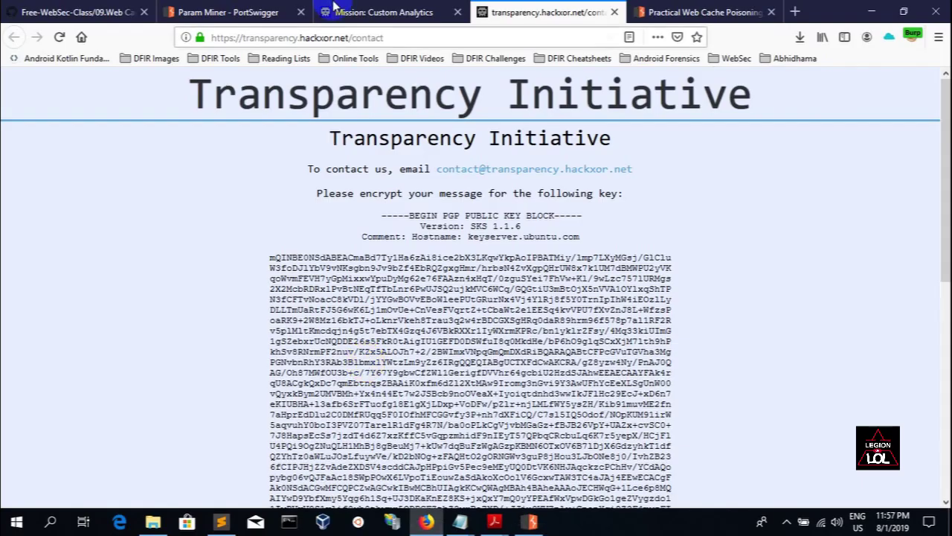
click(81, 37)
click(524, 521)
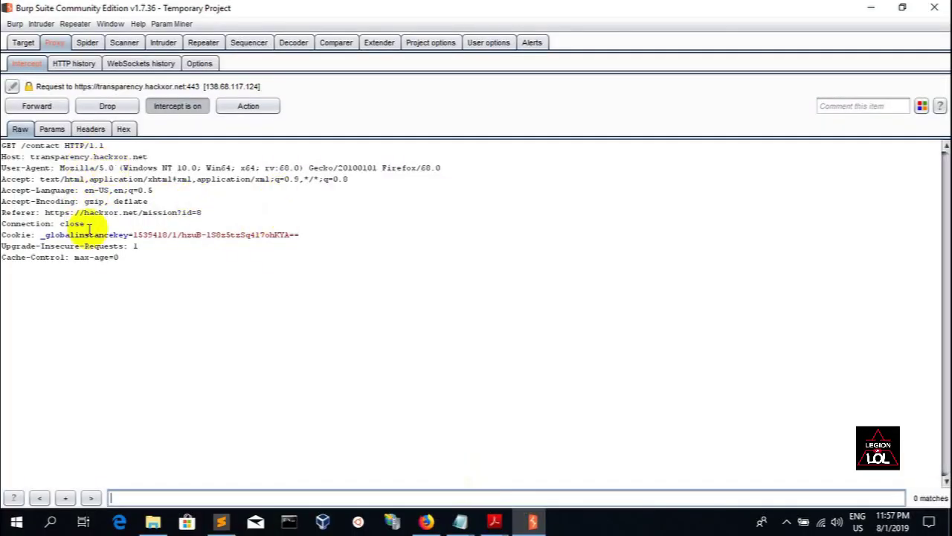
- Send the captured request to Repeater, forward it, and bring up the Repeater view
right_click(44, 160)
click(97, 195)
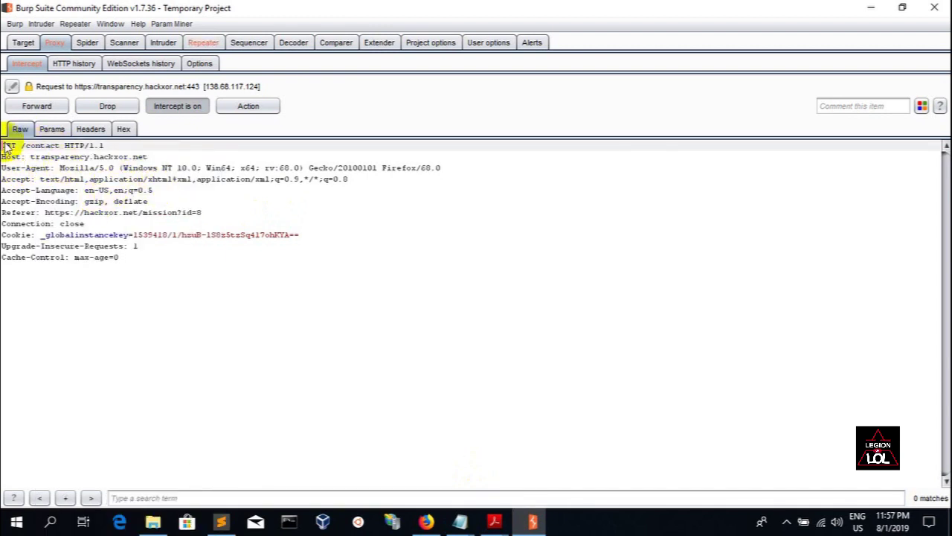
click(36, 105)
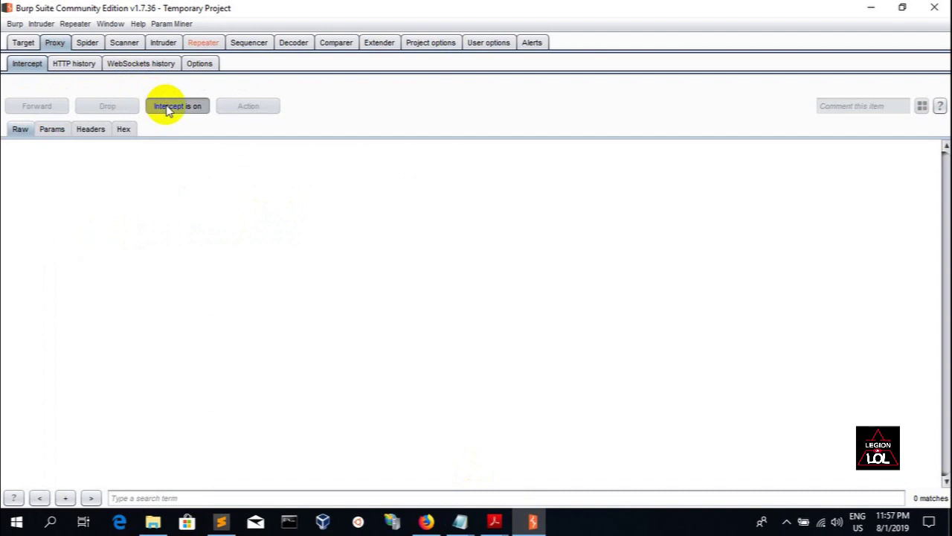
click(203, 43)
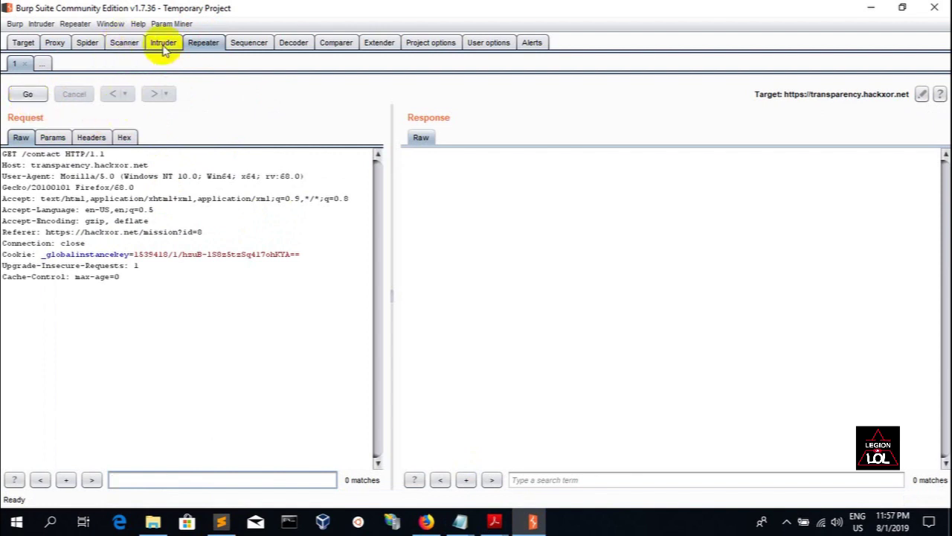
- Go to Extender's installed Extensions list and select the Param Miner extension
click(123, 42)
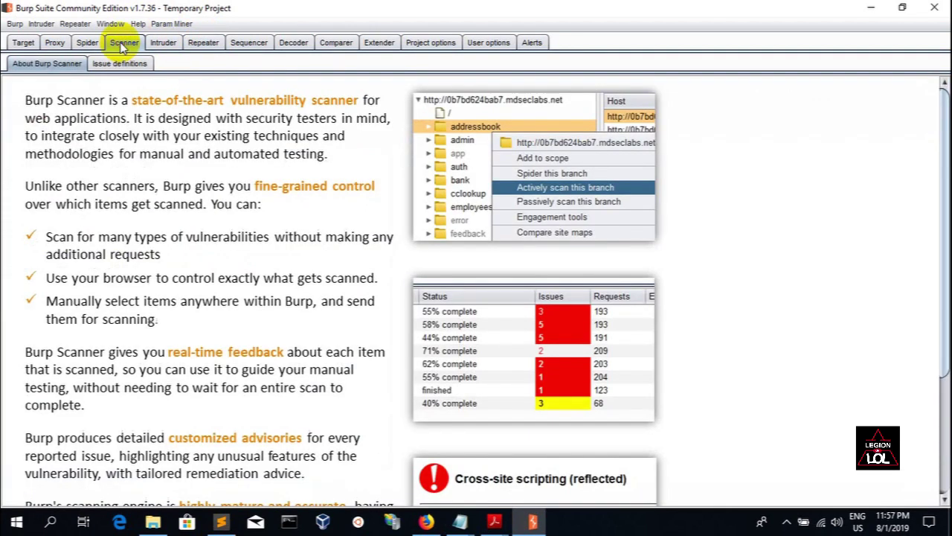
click(379, 43)
click(31, 63)
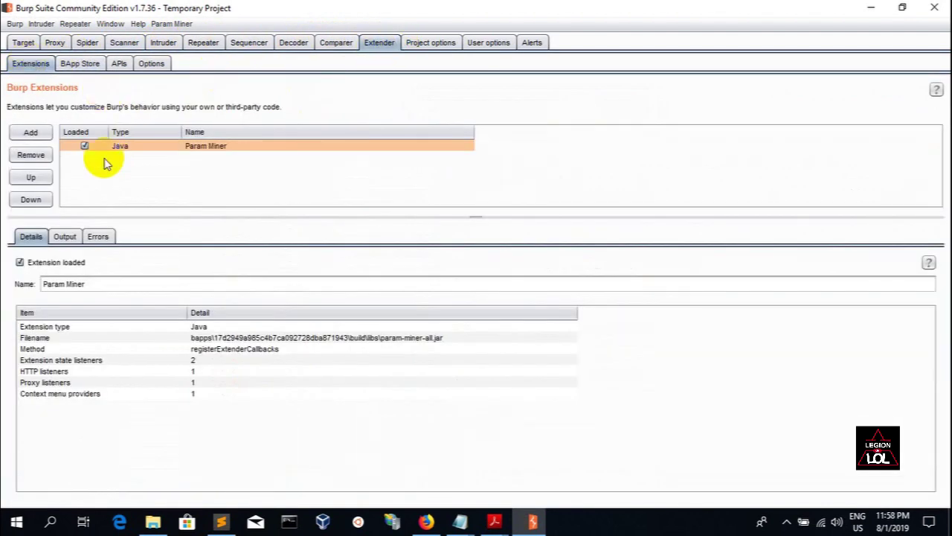
click(84, 145)
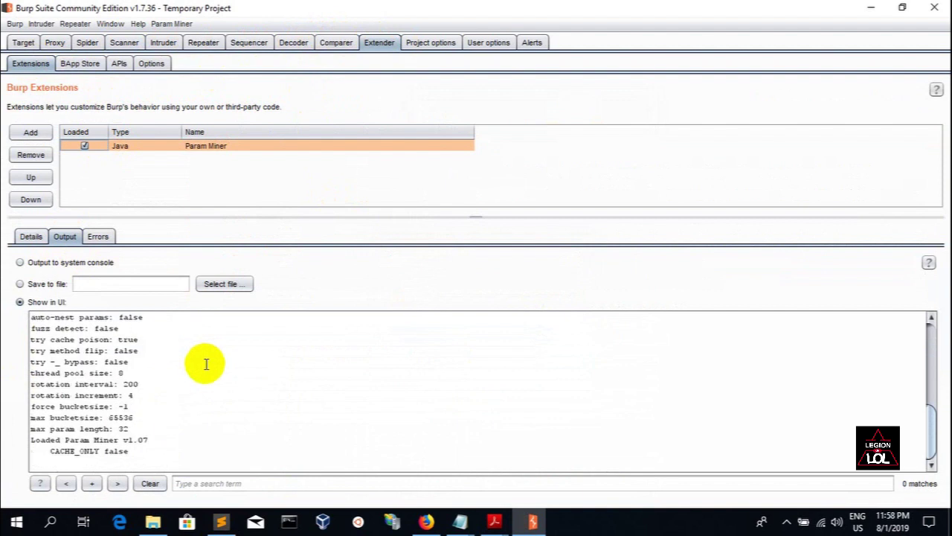
- Check Param Miner's output, including CACHE_ONLY false and try cache poison true, then return to Proxy
click(81, 451)
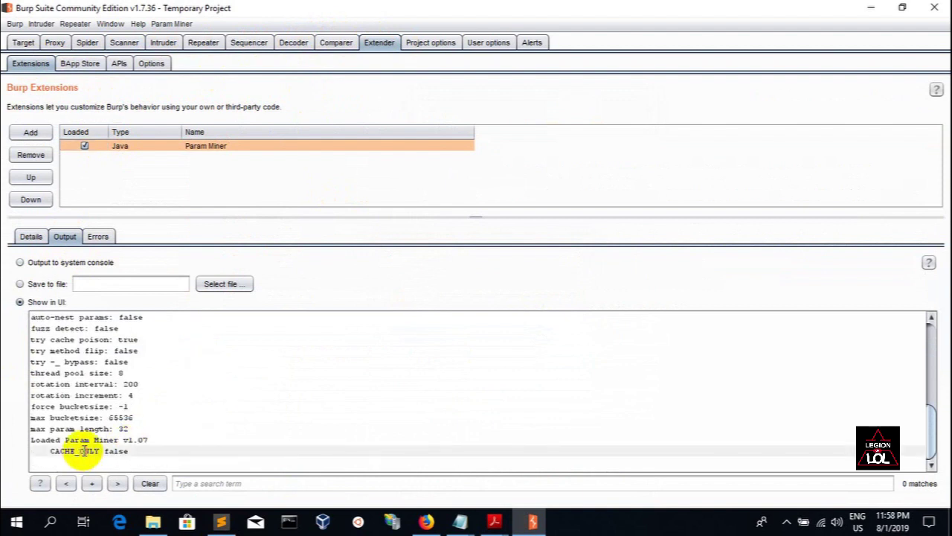
scroll(78, 387, up, 3)
scroll(89, 393, up, 3)
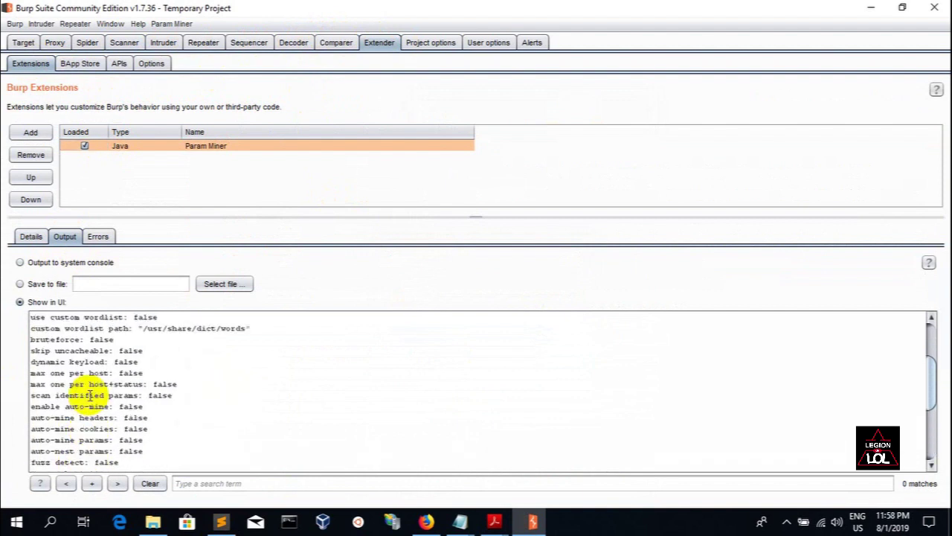
scroll(89, 393, up, 3)
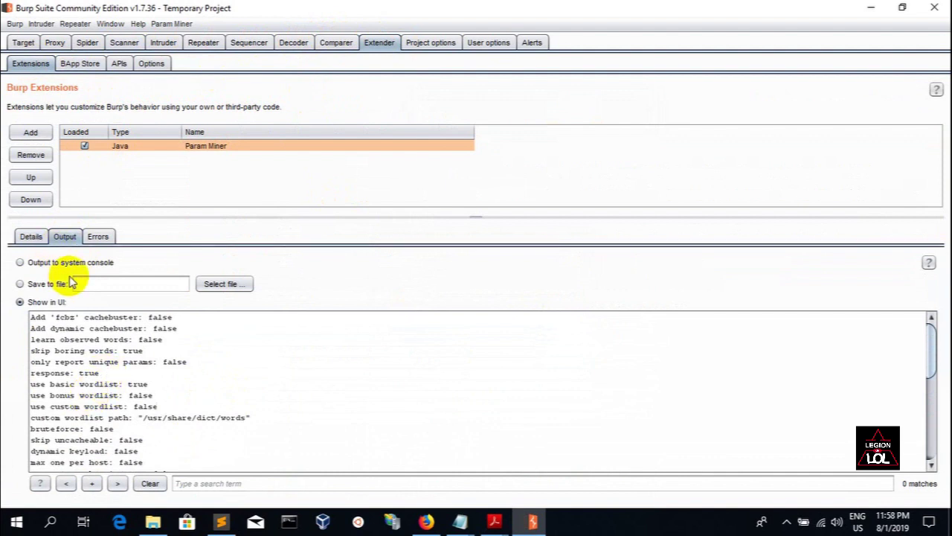
click(99, 338)
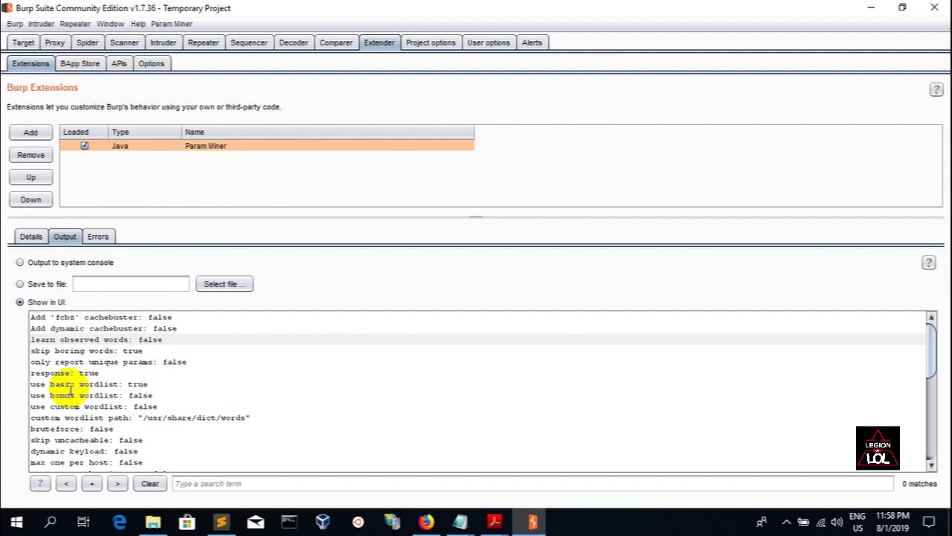
click(139, 383)
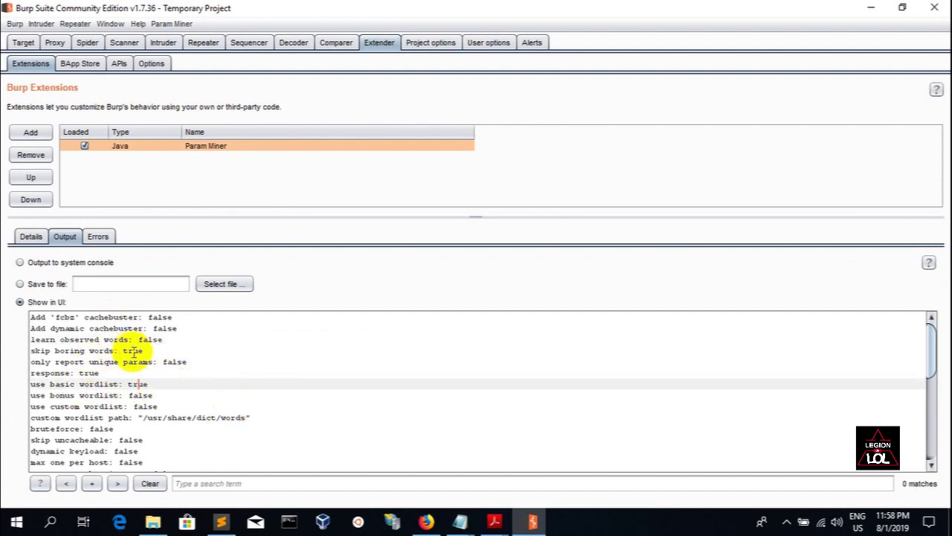
click(89, 372)
scroll(111, 375, down, 1)
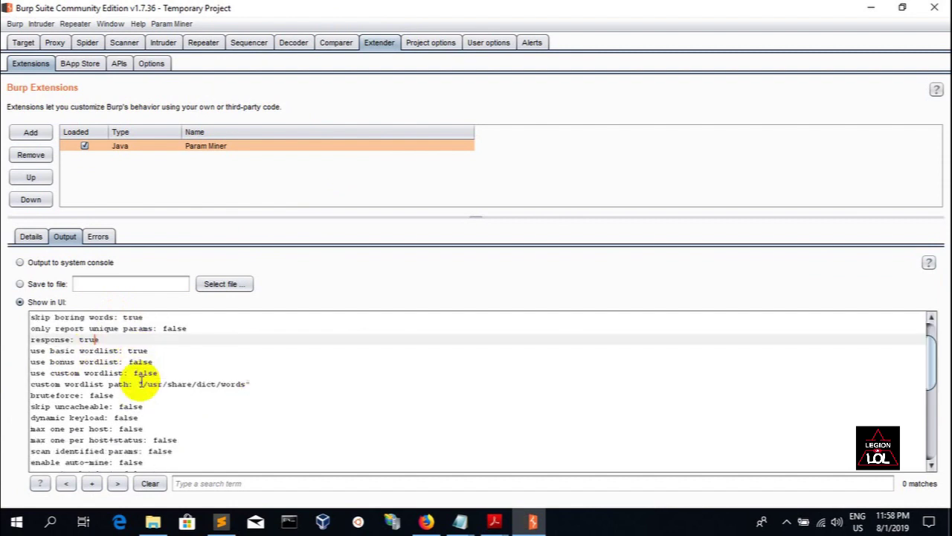
scroll(163, 400, down, 1)
scroll(162, 399, down, 1)
scroll(163, 400, down, 1)
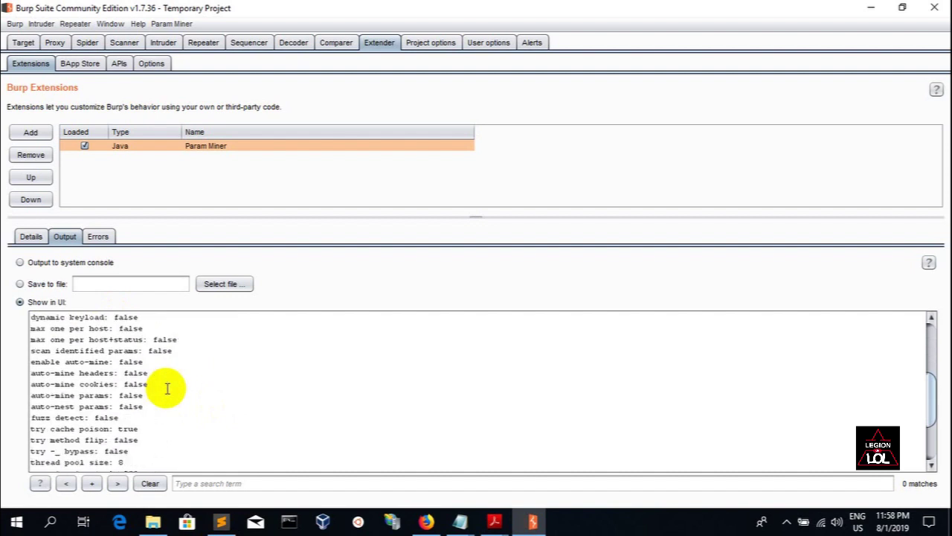
click(128, 430)
click(128, 429)
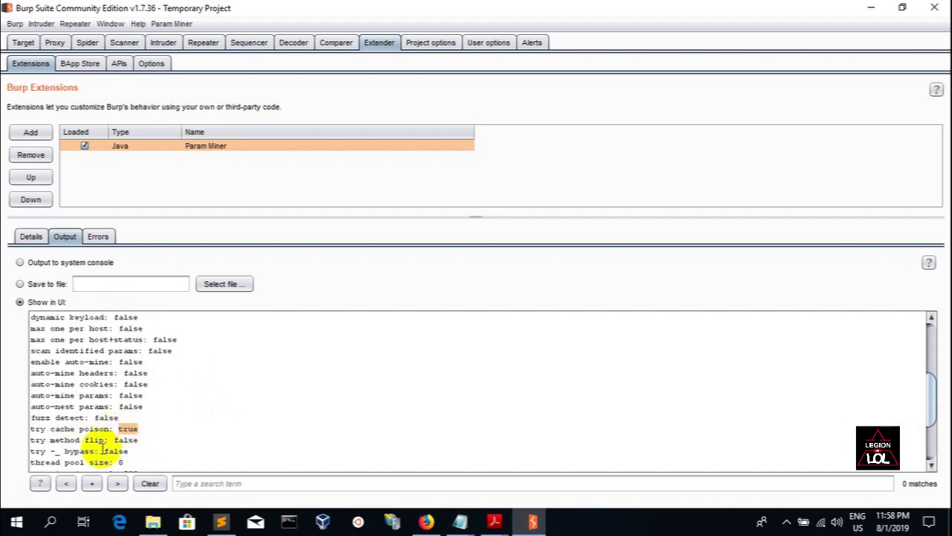
scroll(150, 425, down, 1)
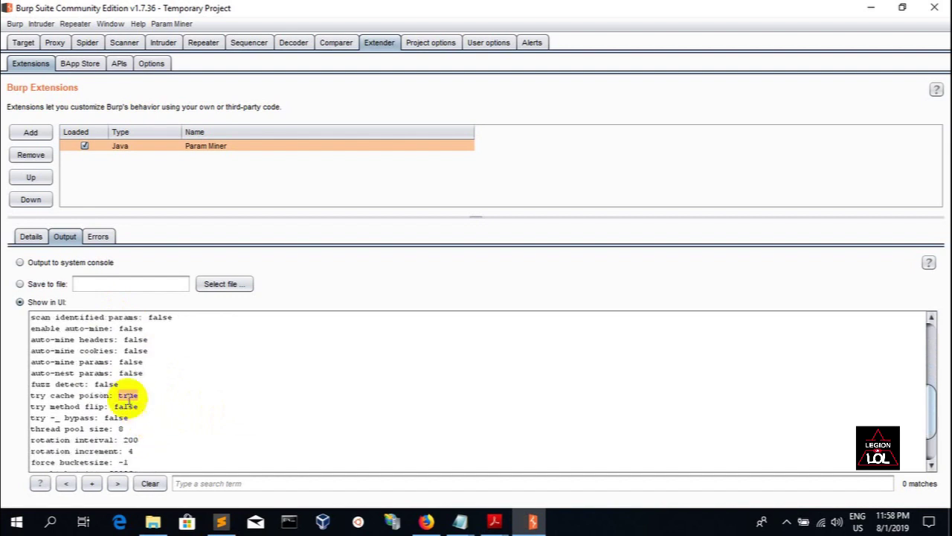
scroll(128, 399, down, 2)
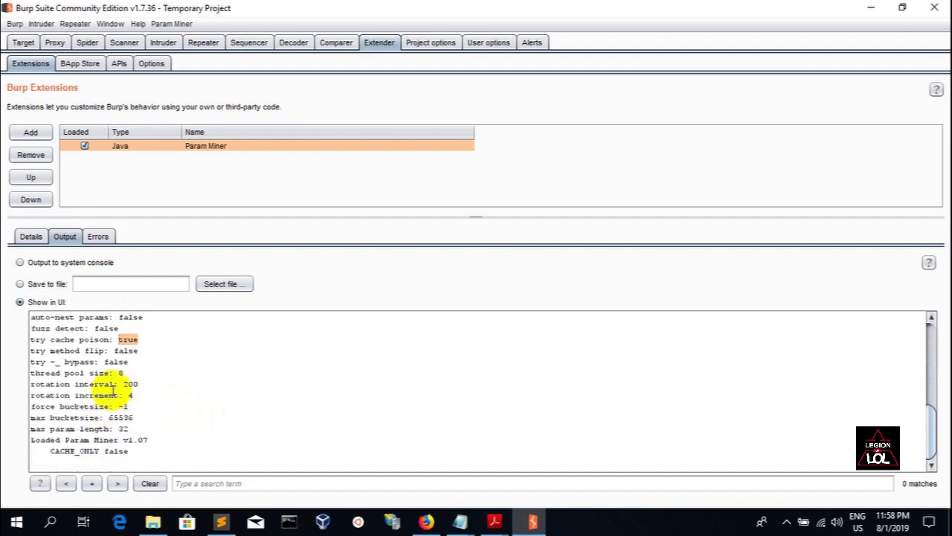
scroll(113, 387, up, 3)
scroll(149, 394, up, 3)
click(55, 42)
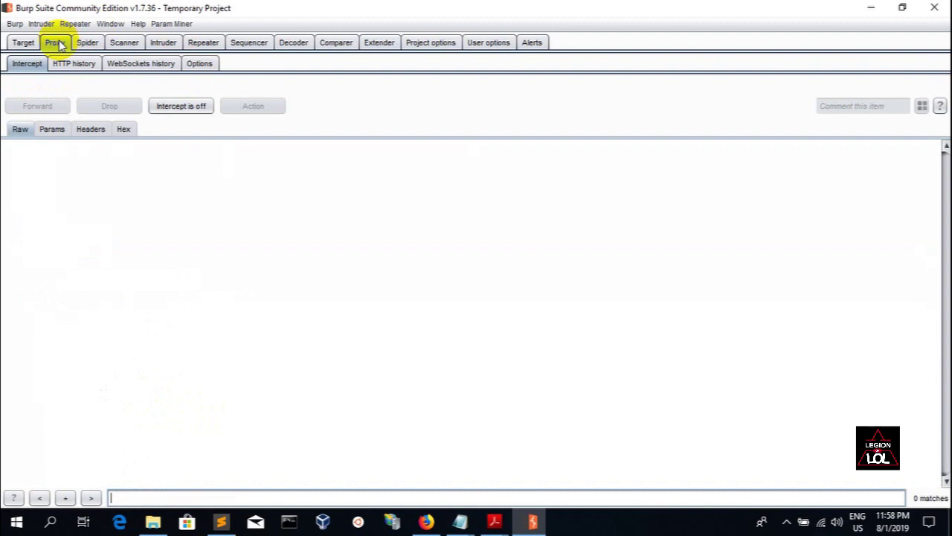
- Close IIS Manager and highlight X-Forwarded-Server in the blog's route poisoning example
click(393, 521)
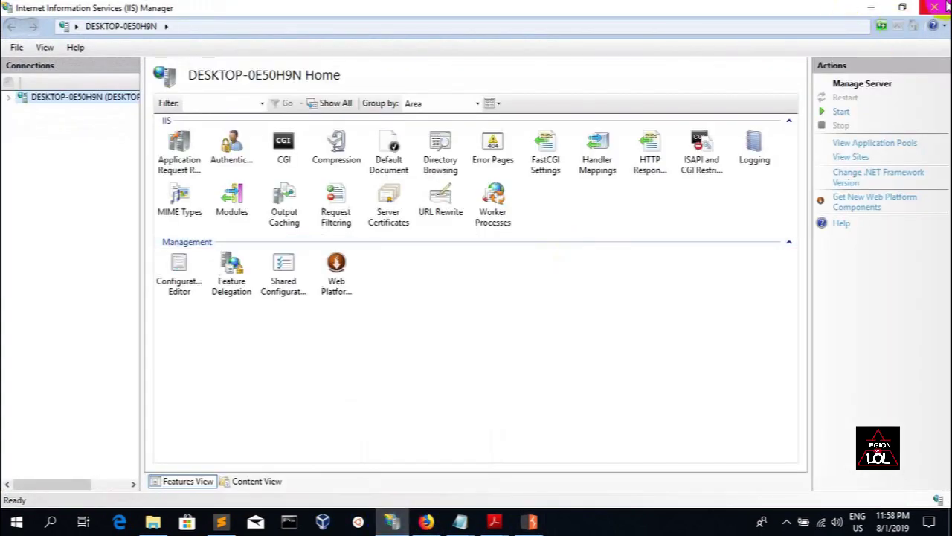
click(936, 7)
click(426, 520)
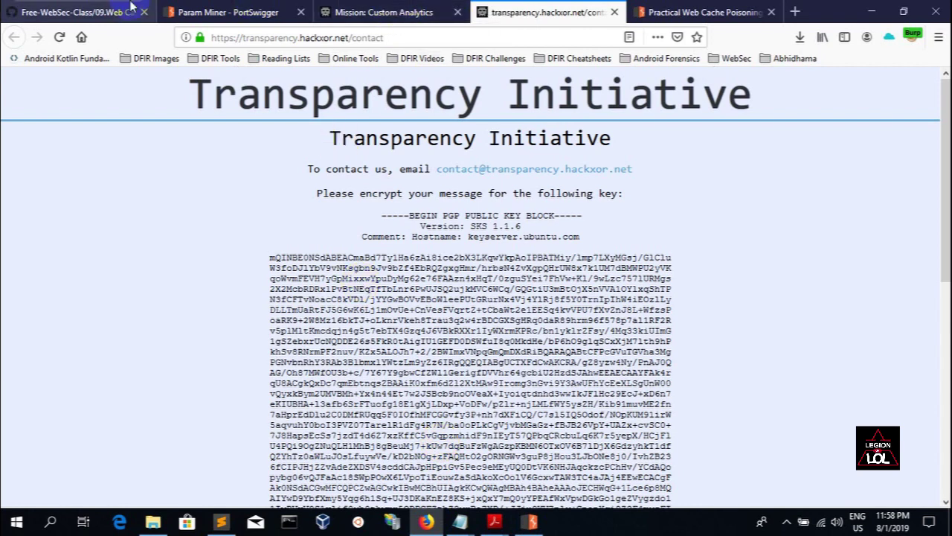
click(223, 12)
click(690, 12)
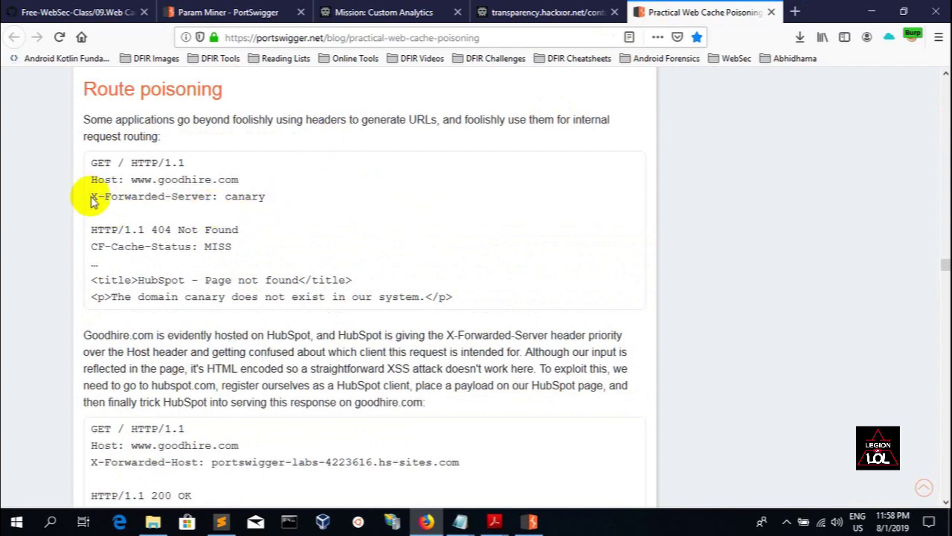
drag(91, 197, 216, 196)
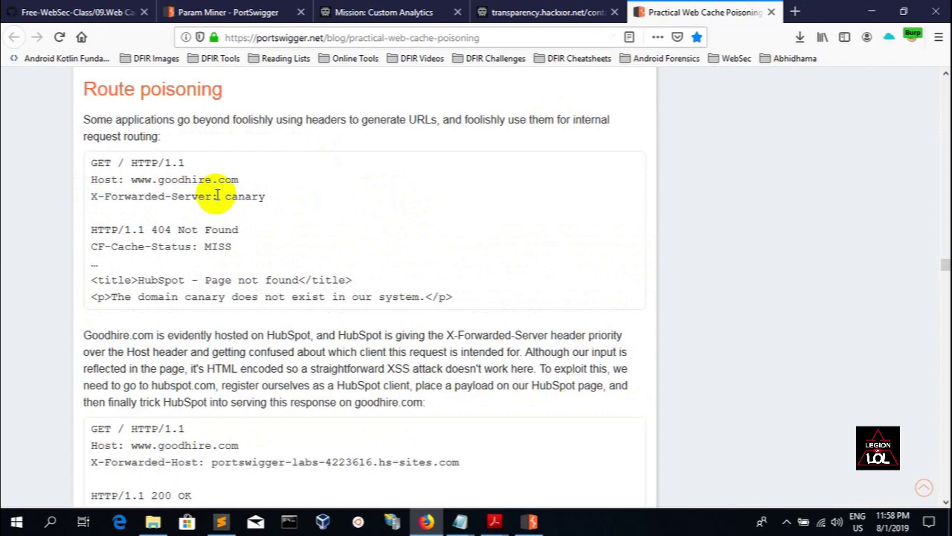
- Open MDN's X-Forwarded-For reference from the class notes in a new tab and read its syntax
click(74, 12)
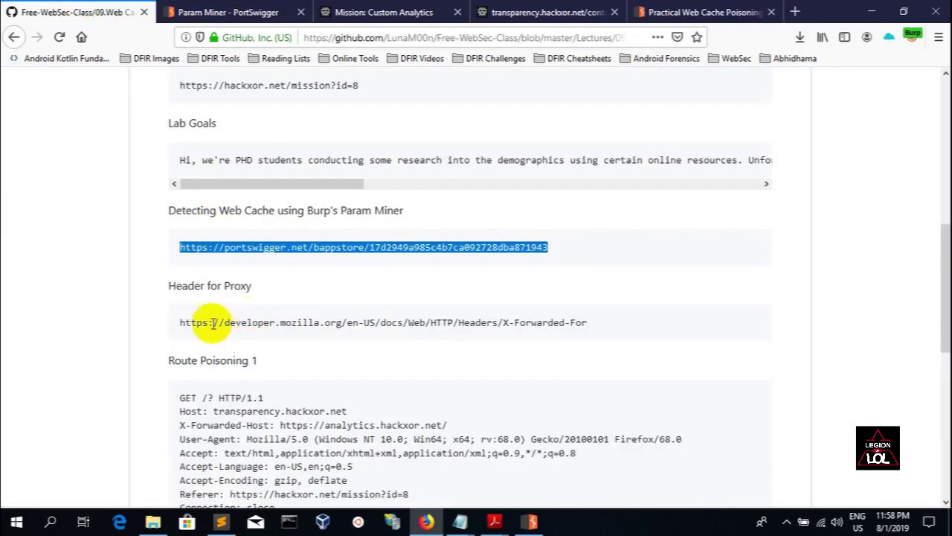
click(212, 322)
drag(180, 322, 572, 324)
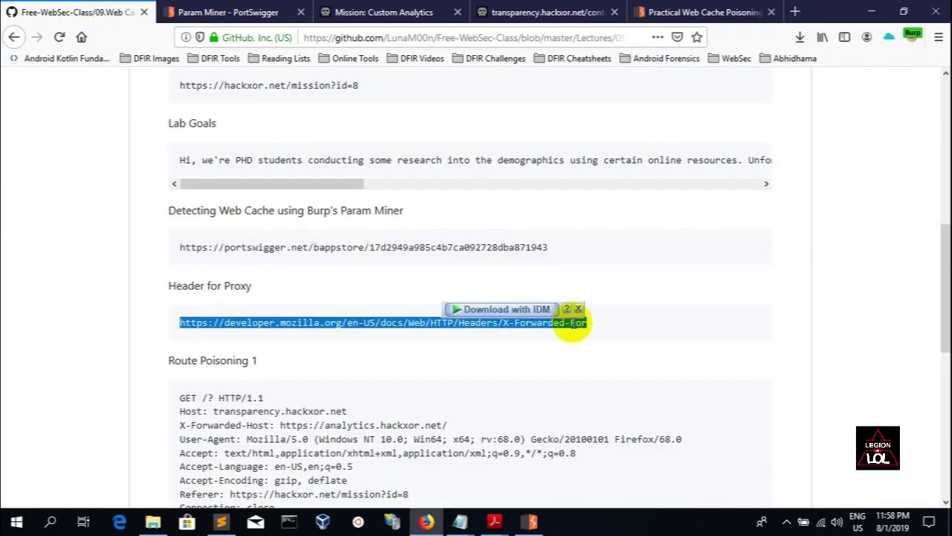
right_click(573, 322)
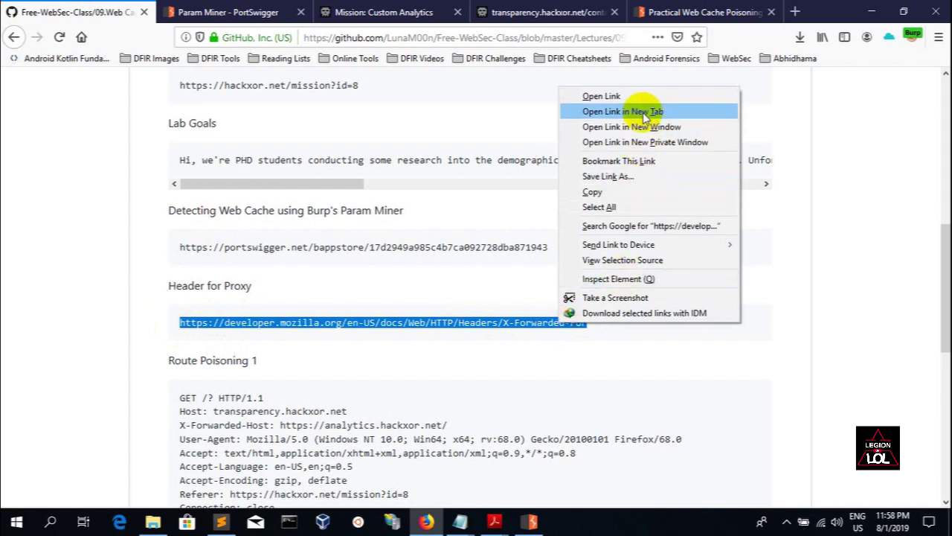
click(614, 110)
click(216, 12)
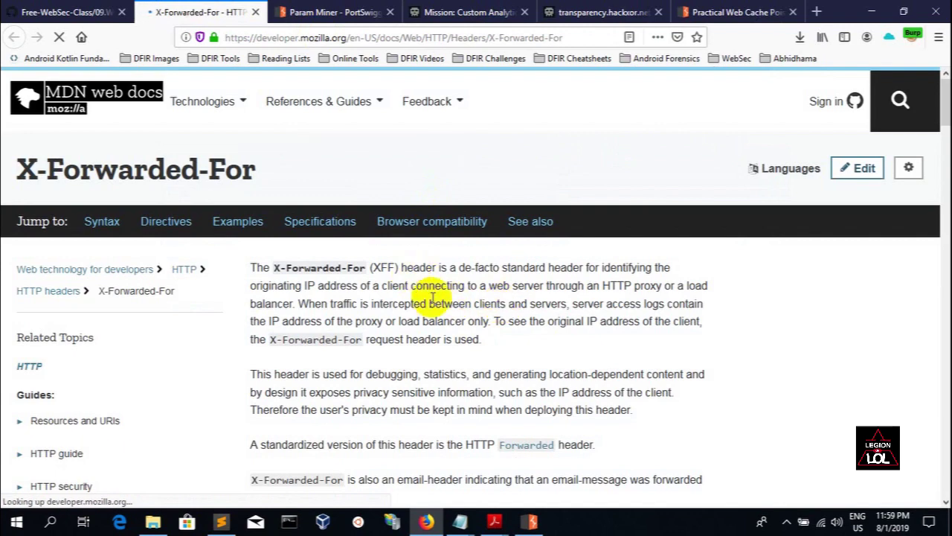
scroll(417, 283, down, 2)
scroll(355, 260, down, 3)
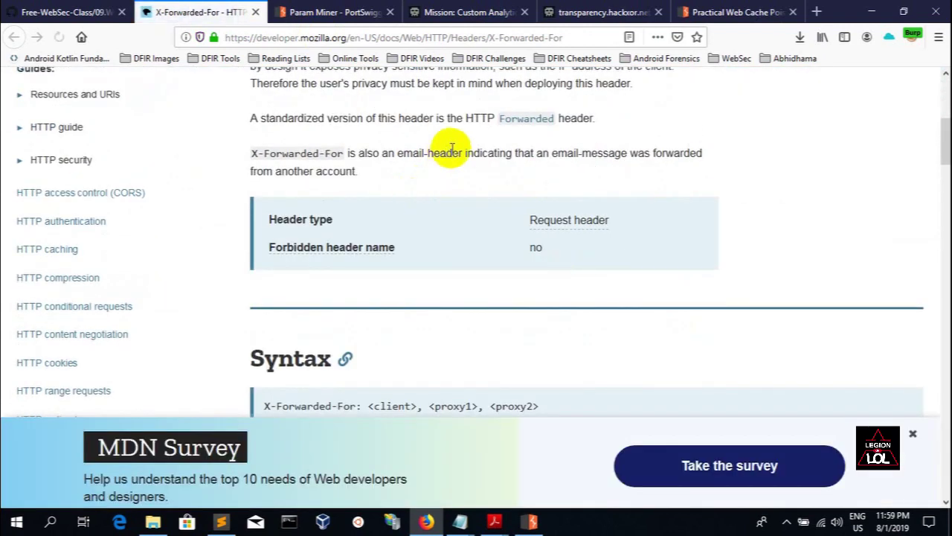
scroll(310, 214, up, 1)
scroll(311, 214, up, 1)
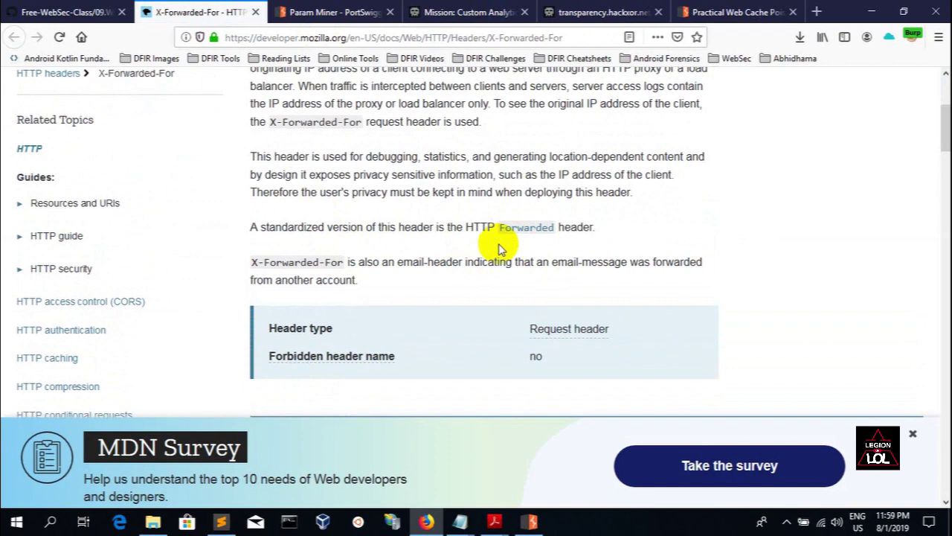
scroll(416, 223, up, 4)
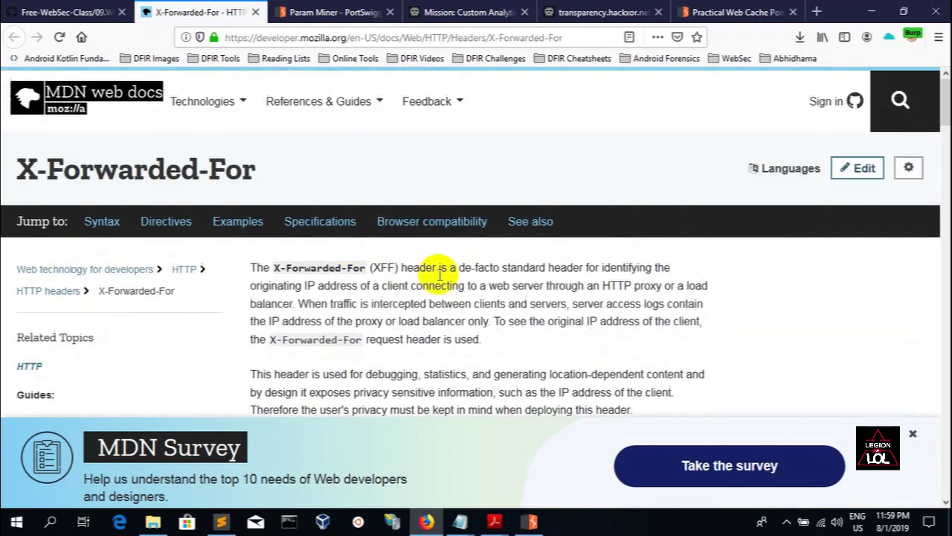
scroll(449, 277, down, 4)
scroll(432, 258, down, 3)
scroll(432, 258, down, 3)
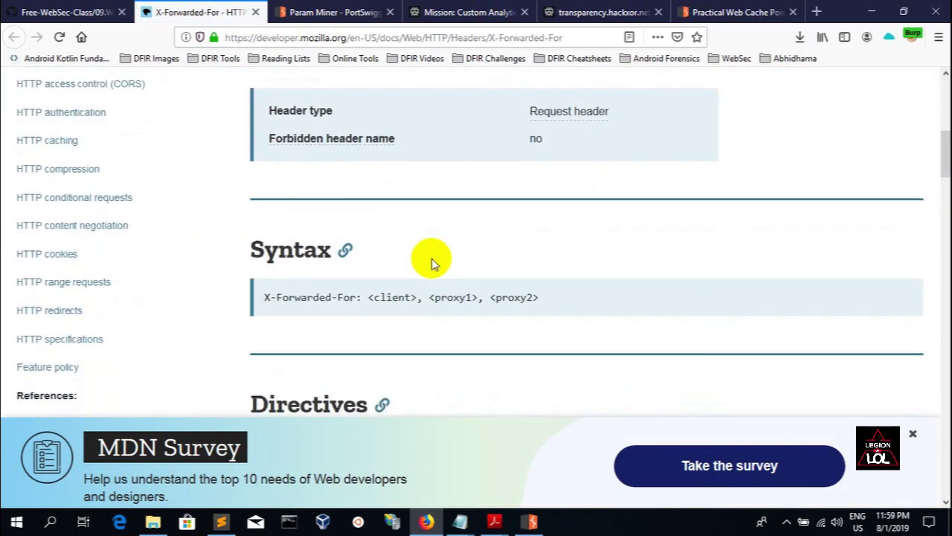
scroll(431, 258, down, 3)
scroll(364, 141, up, 2)
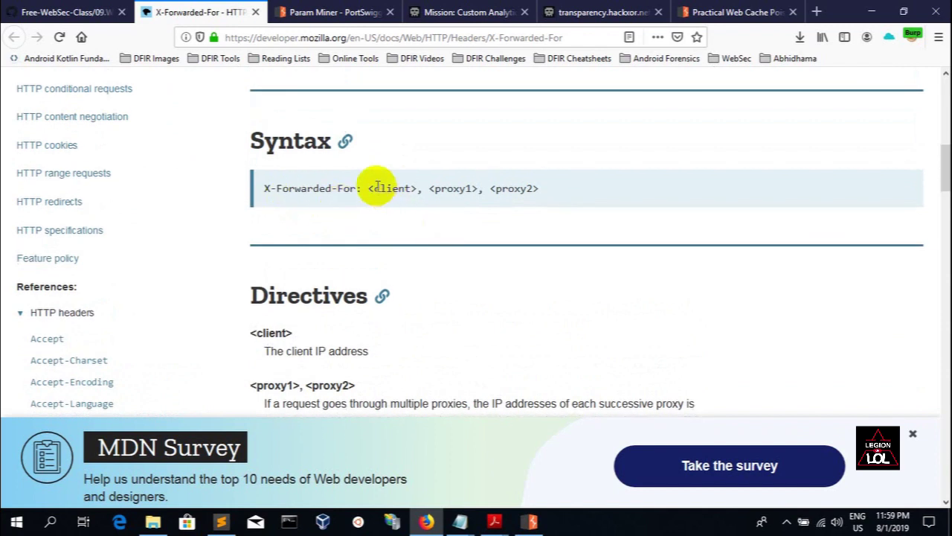
drag(375, 188, 459, 187)
click(506, 188)
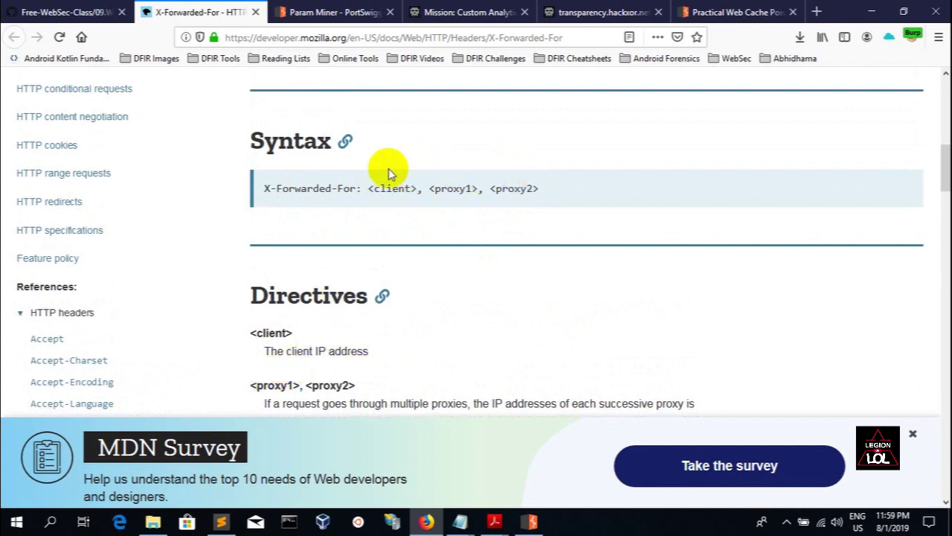
scroll(395, 188, up, 3)
- Review the open tabs, highlighting the analytics.hackxor.net target in the Custom Analytics mission
click(588, 12)
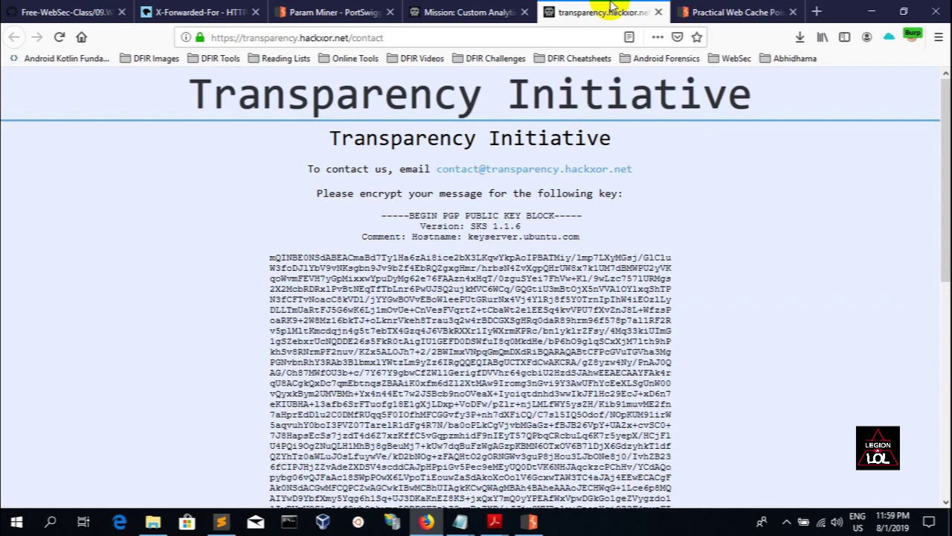
click(736, 12)
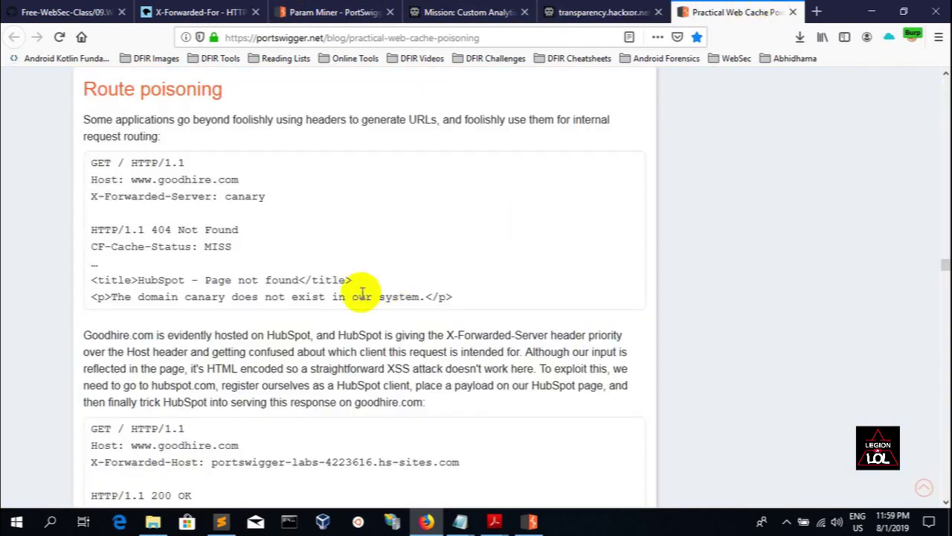
click(465, 12)
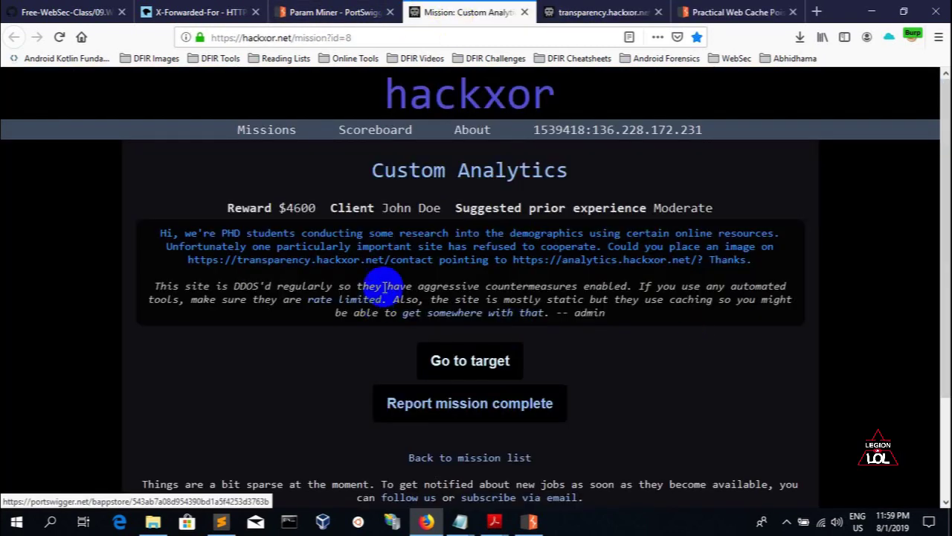
drag(513, 261, 766, 246)
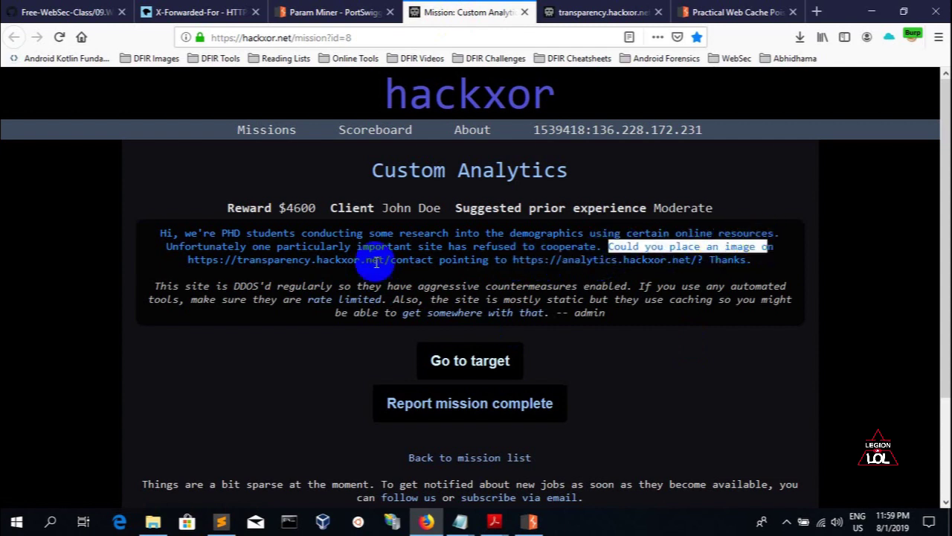
click(554, 259)
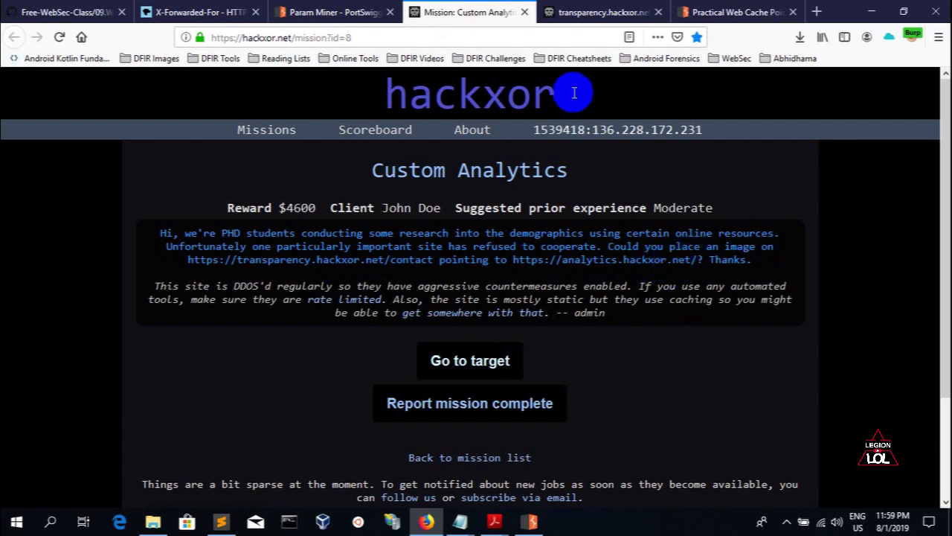
click(193, 12)
click(331, 12)
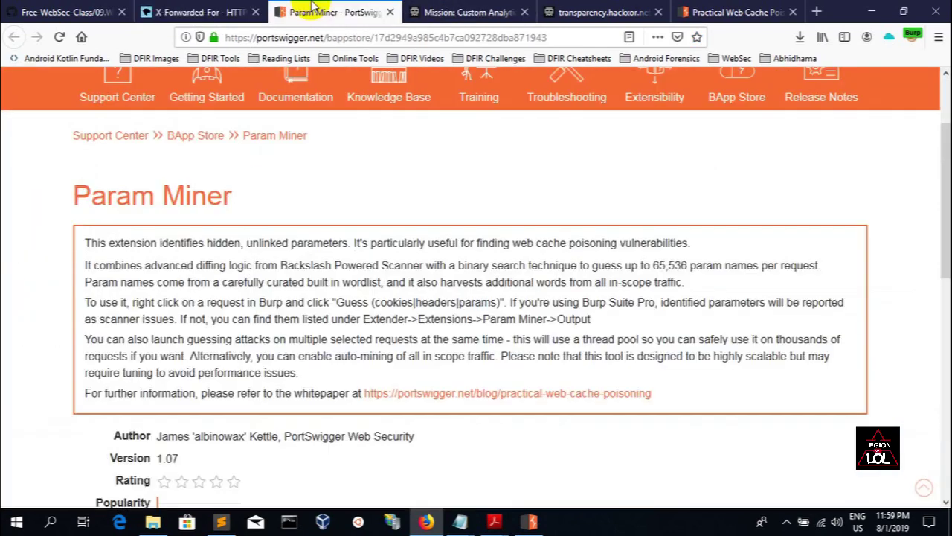
click(733, 12)
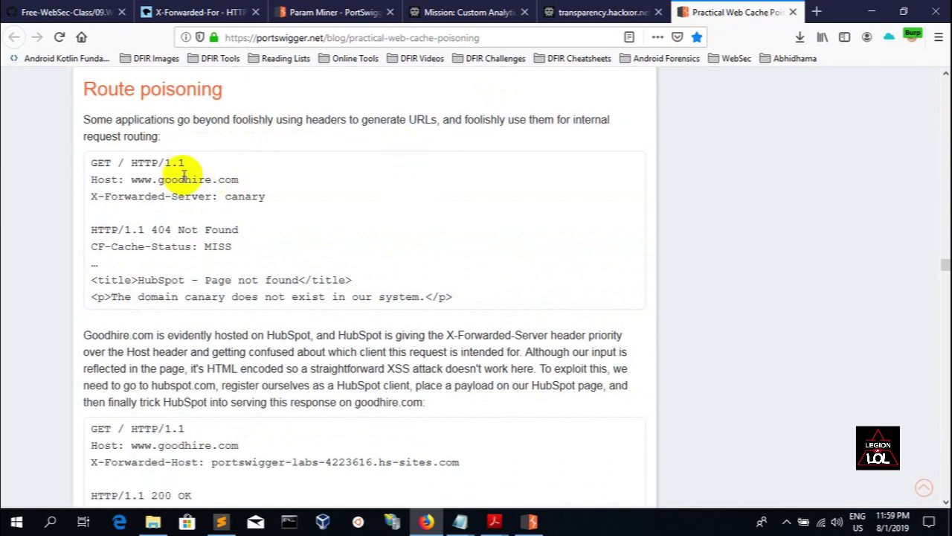
- Insert a blank line after the Host header in Burp's Repeater request
click(531, 520)
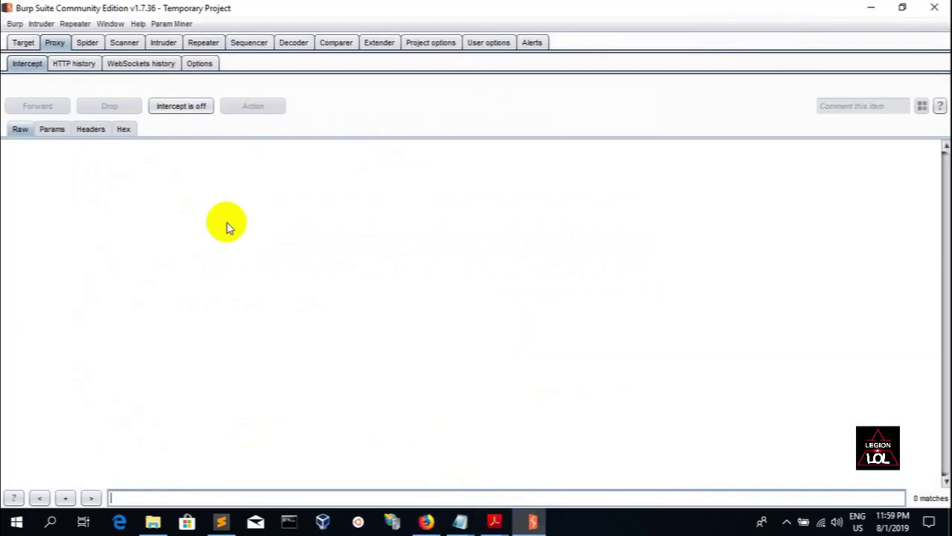
click(203, 43)
click(154, 165)
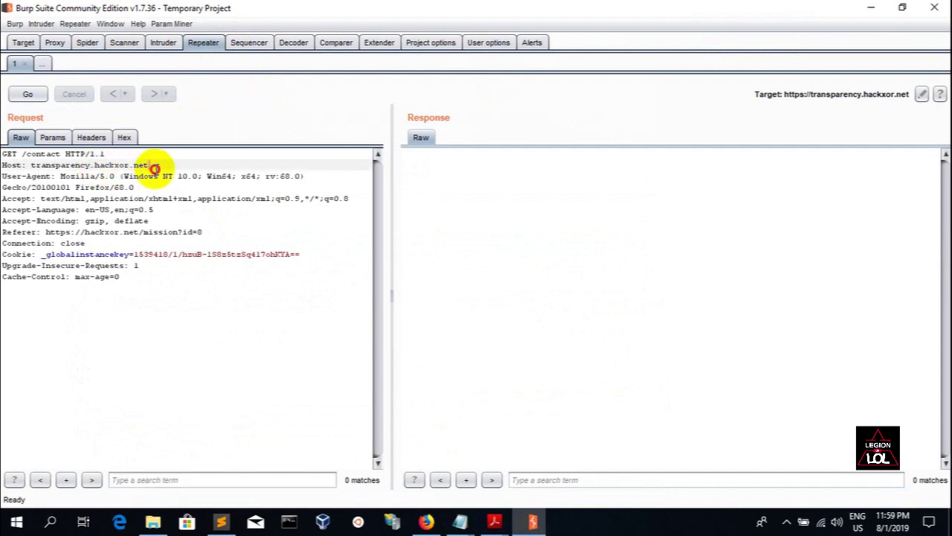
key(Return)
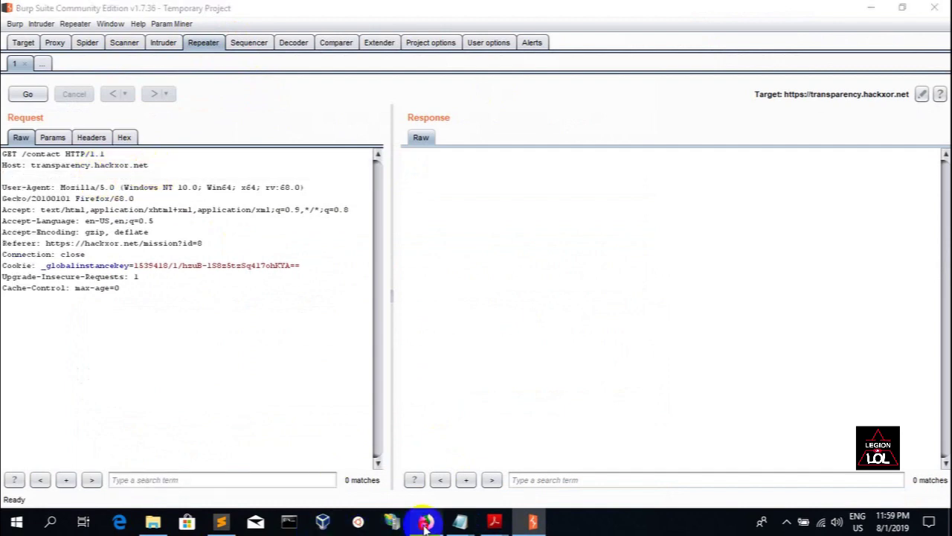
- Copy the X-Forwarded-Host line from Route Poisoning 1 in the GitHub notes
click(426, 520)
click(198, 12)
click(327, 12)
click(63, 12)
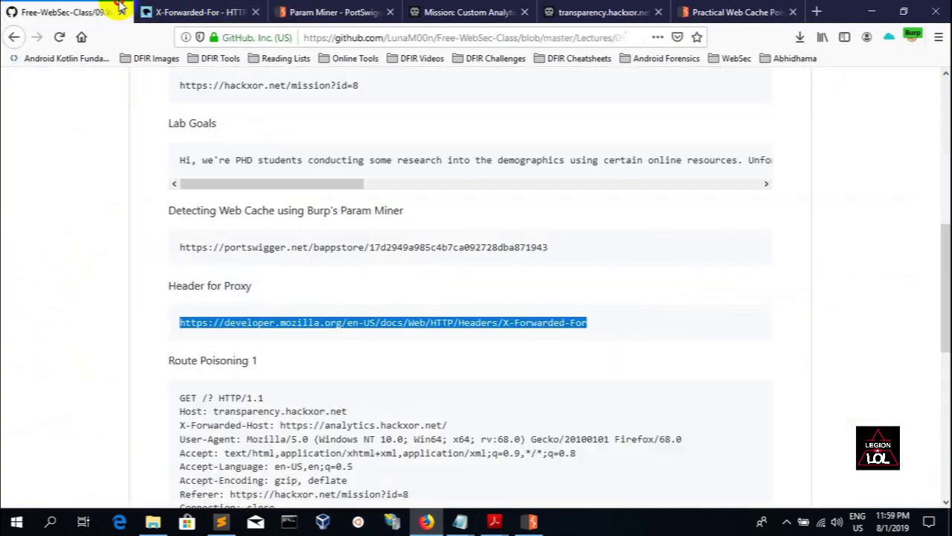
scroll(301, 291, down, 2)
click(195, 290)
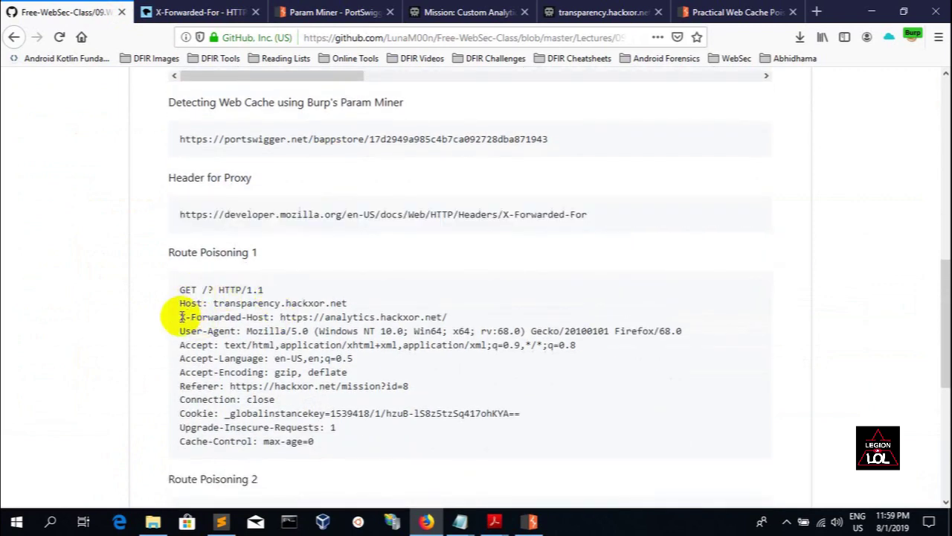
drag(180, 317, 446, 317)
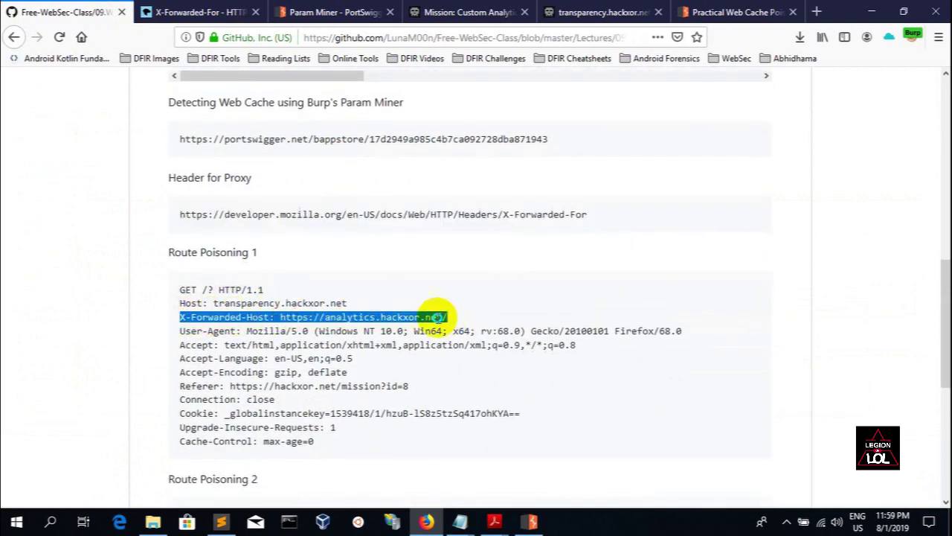
right_click(439, 317)
click(476, 331)
click(535, 521)
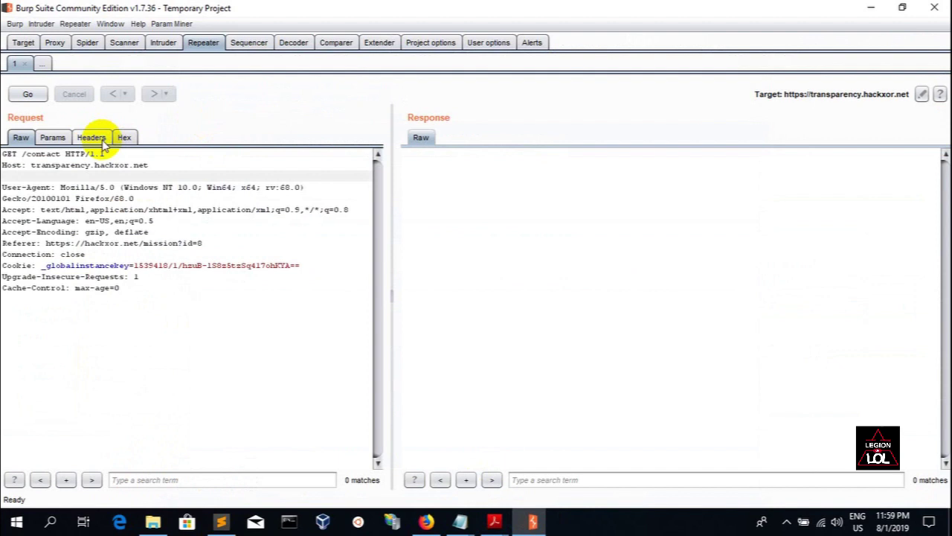
key(ctrl+v)
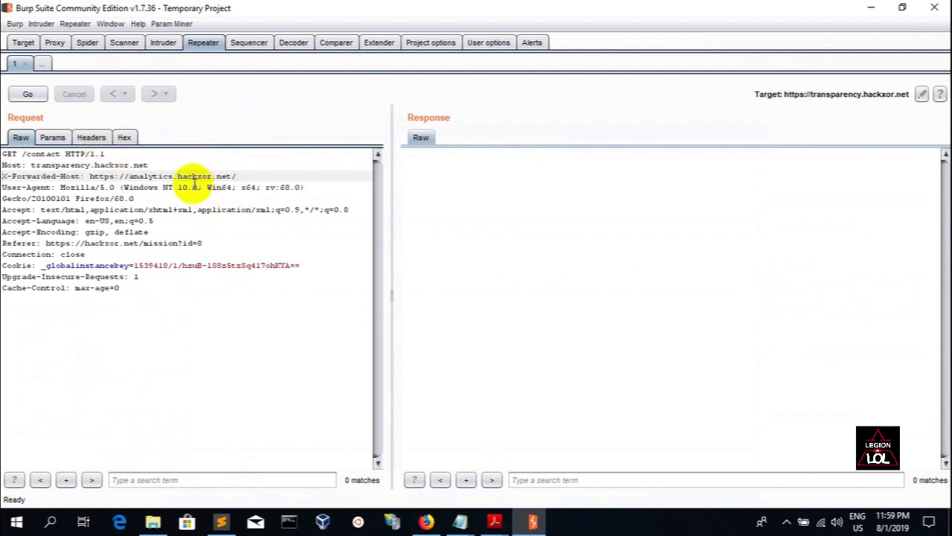
click(25, 95)
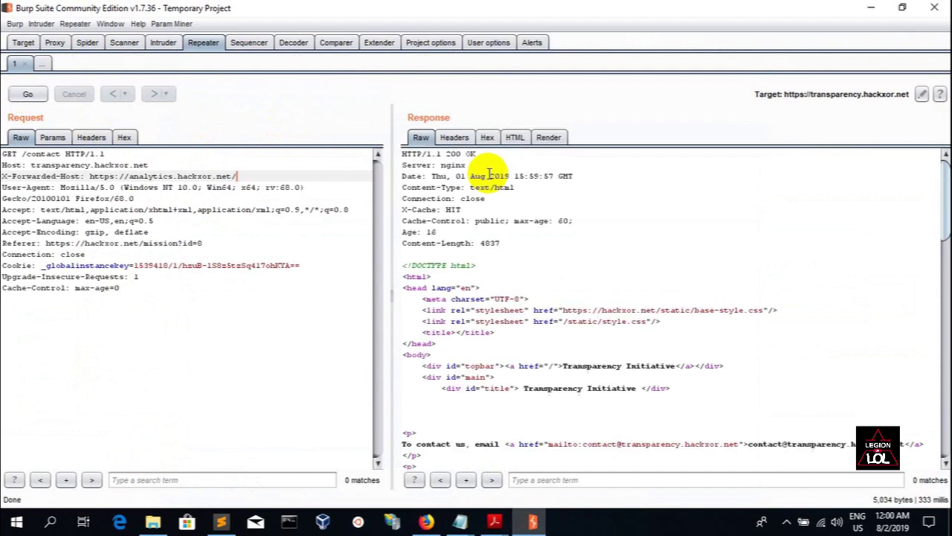
scroll(657, 269, down, 3)
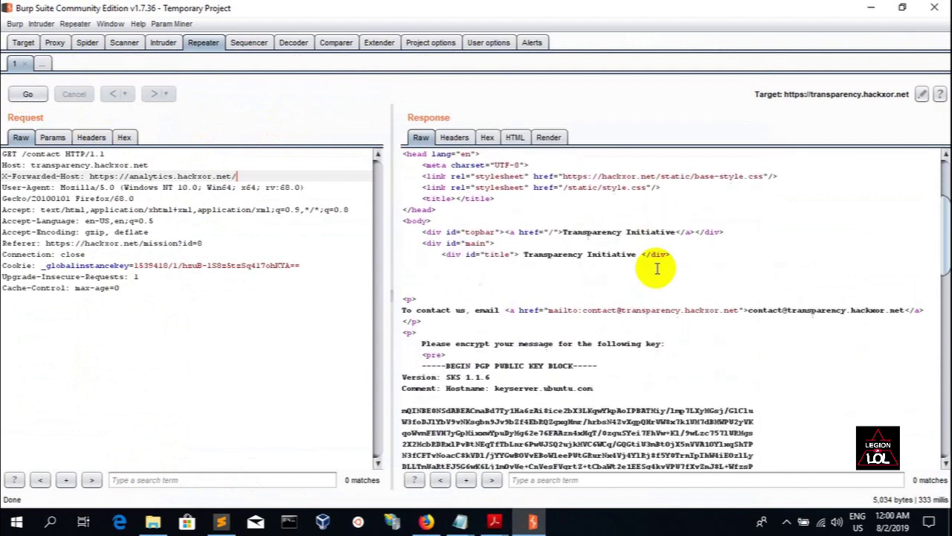
scroll(657, 269, down, 3)
scroll(658, 269, down, 5)
scroll(658, 269, down, 3)
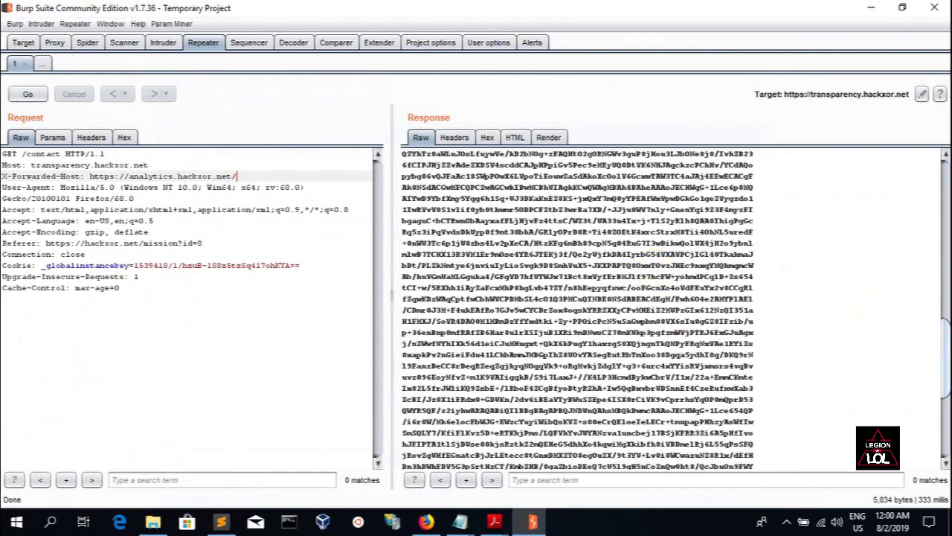
mouse_move(944, 338)
mouse_down()
mouse_move(943, 422)
mouse_move(943, 253)
mouse_move(943, 387)
mouse_up()
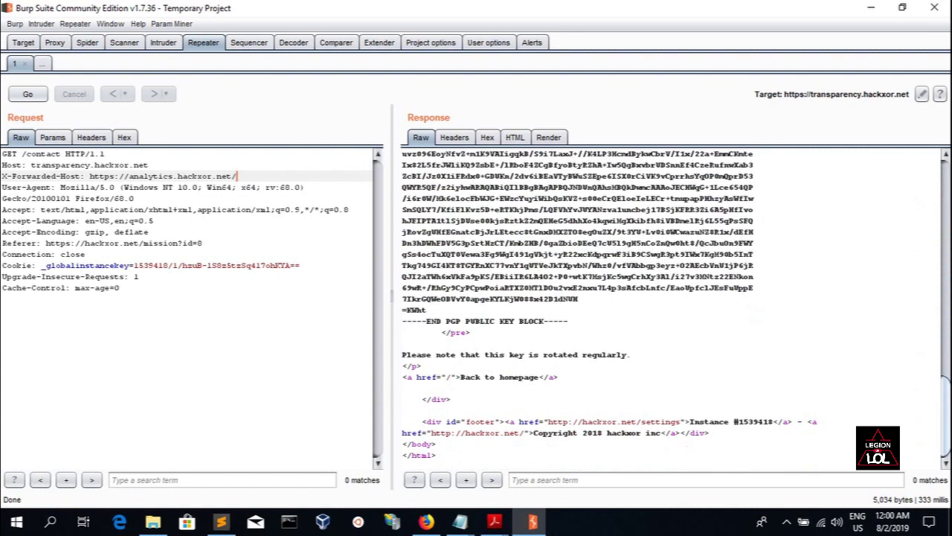
scroll(669, 298, up, 1)
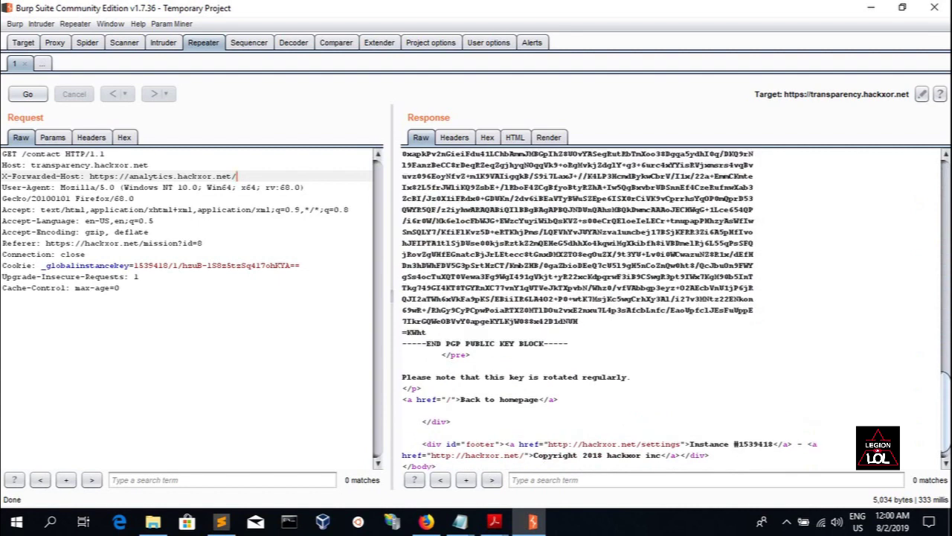
drag(943, 386, 943, 228)
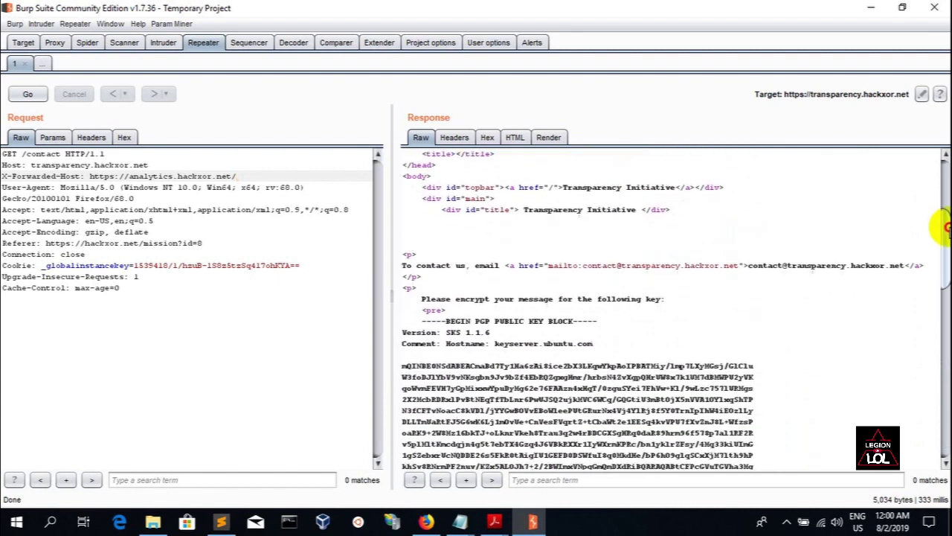
click(427, 518)
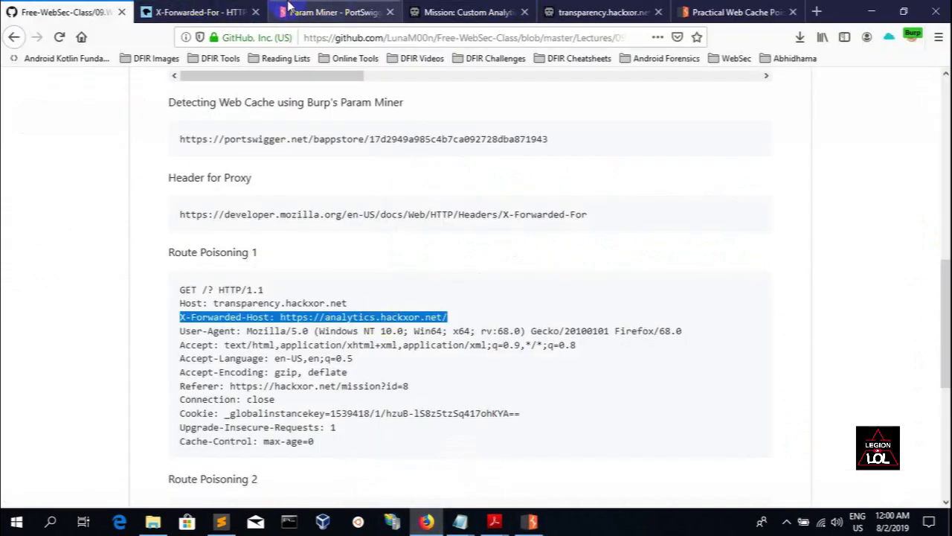
click(733, 12)
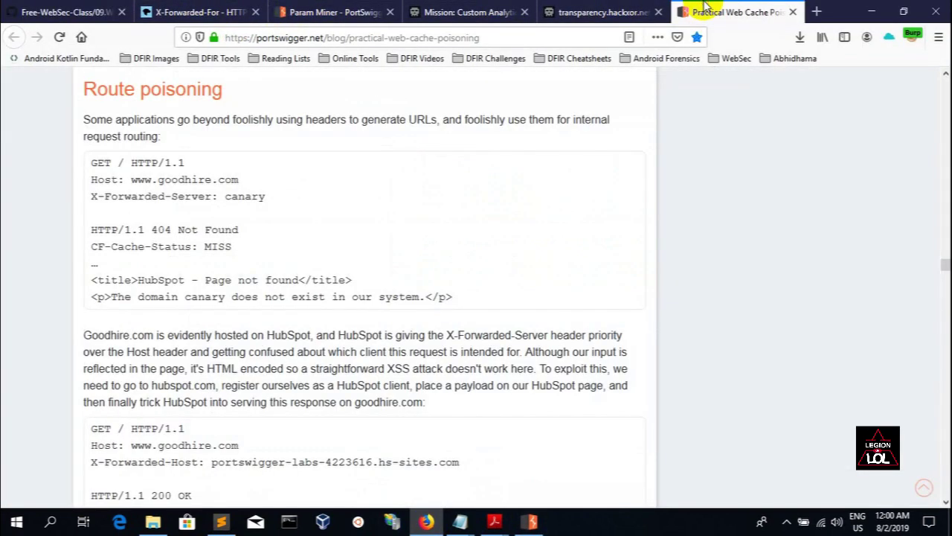
click(469, 12)
mouse_move(685, 259)
mouse_down()
mouse_move(523, 260)
mouse_move(682, 259)
mouse_up()
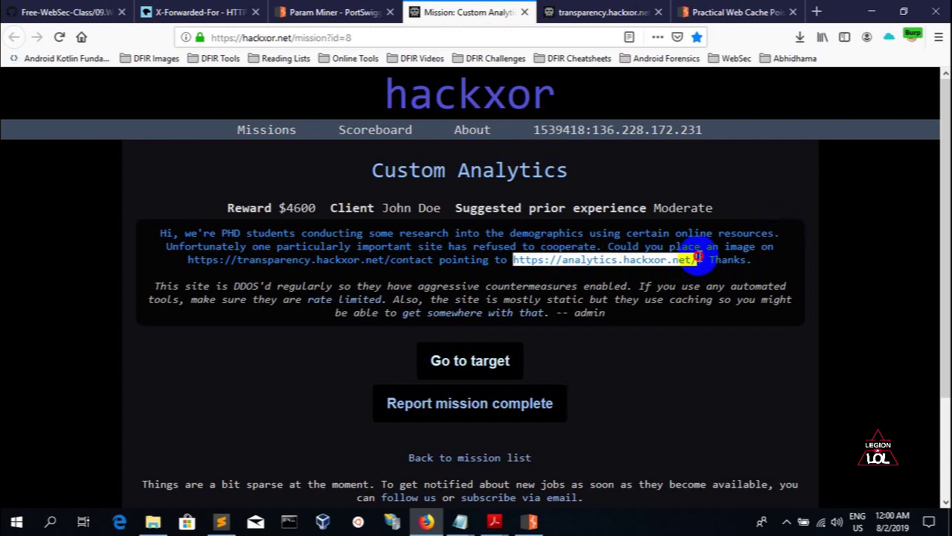
click(532, 521)
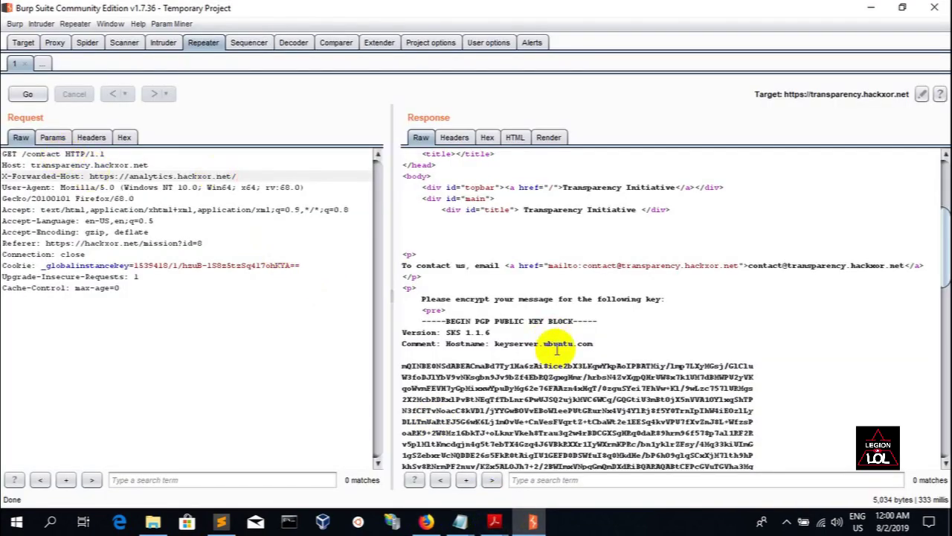
scroll(573, 294, up, 3)
scroll(572, 294, down, 3)
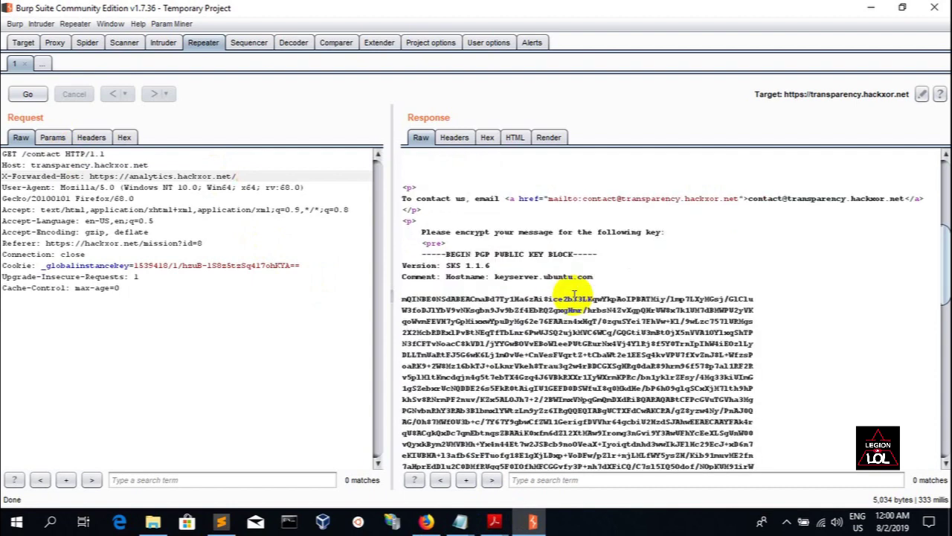
scroll(573, 294, up, 6)
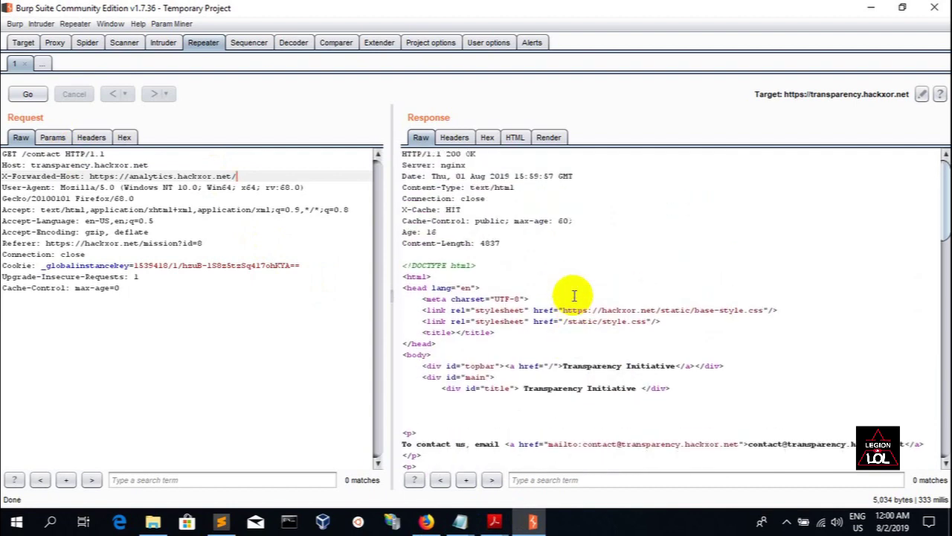
- Remove 'contact' from the path, resend for the cached Welcome homepage, then return to Firefox
click(37, 155)
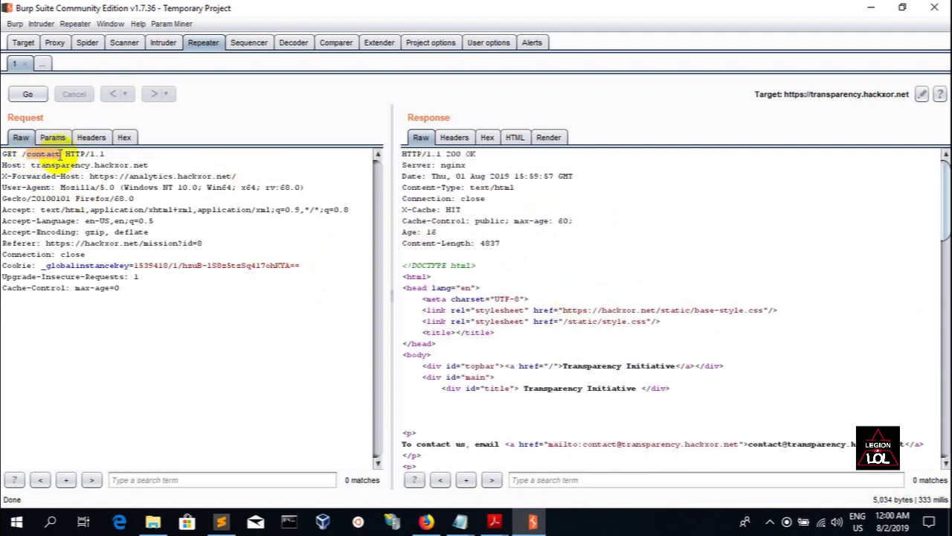
key(BackSpace)
text(?)
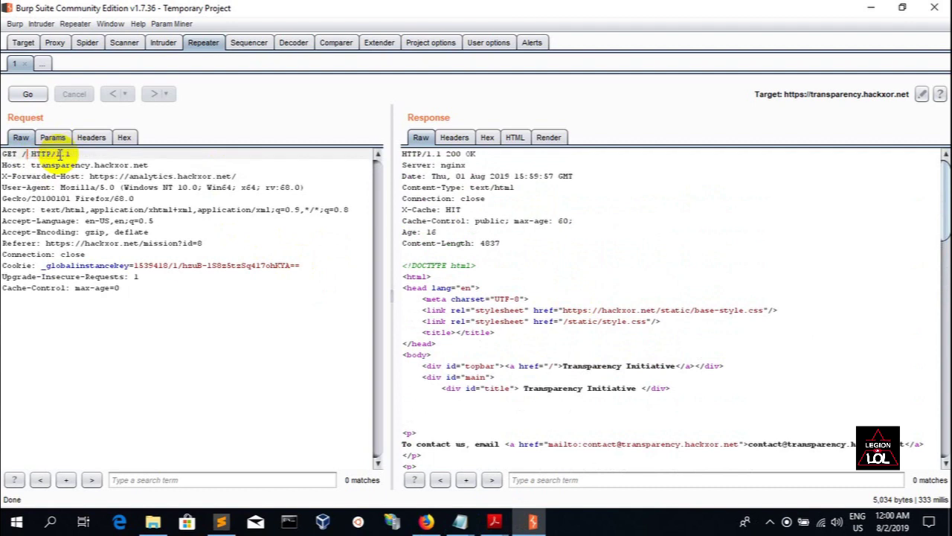
click(154, 177)
click(102, 177)
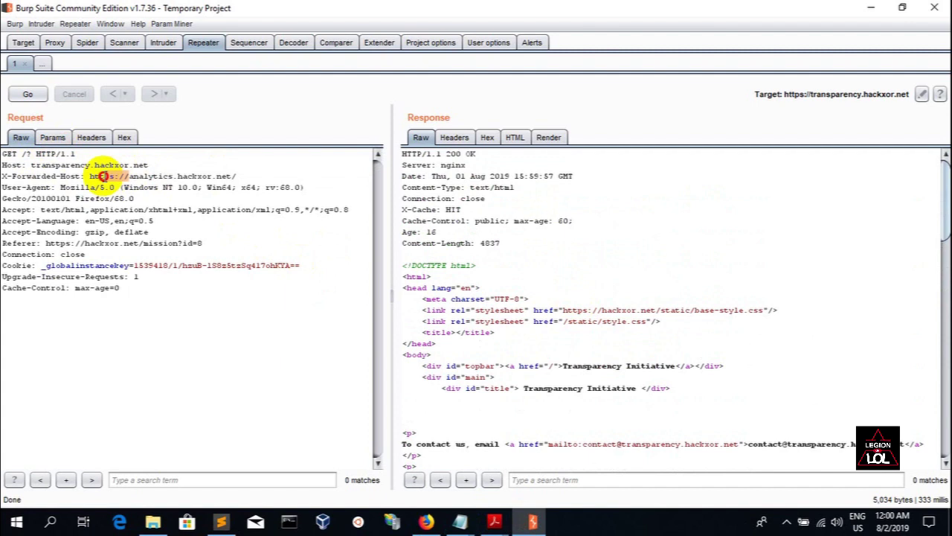
drag(90, 176, 128, 177)
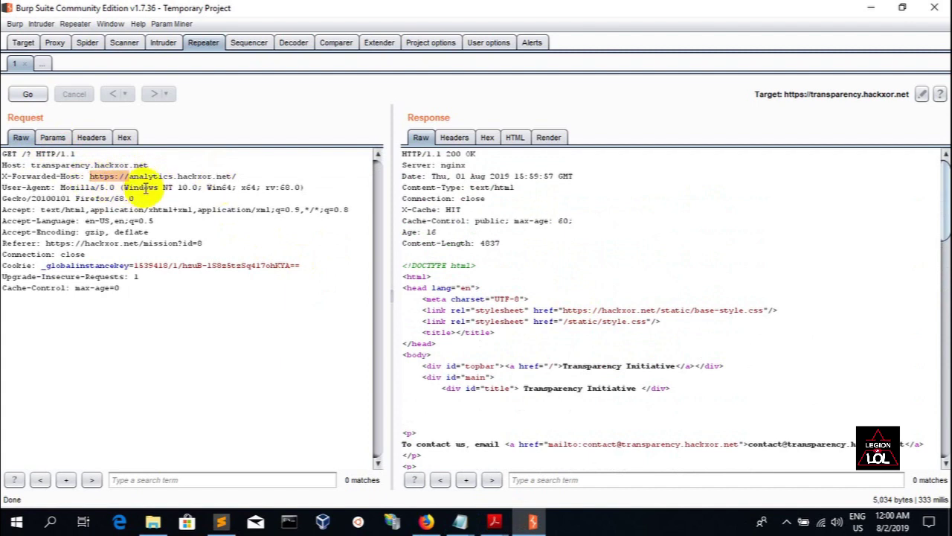
click(28, 94)
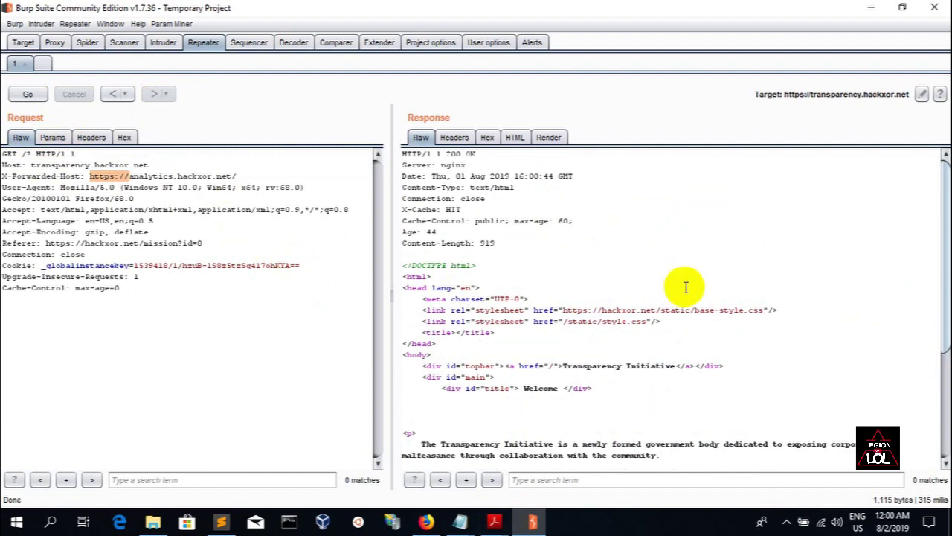
scroll(588, 230, down, 3)
scroll(625, 297, down, 3)
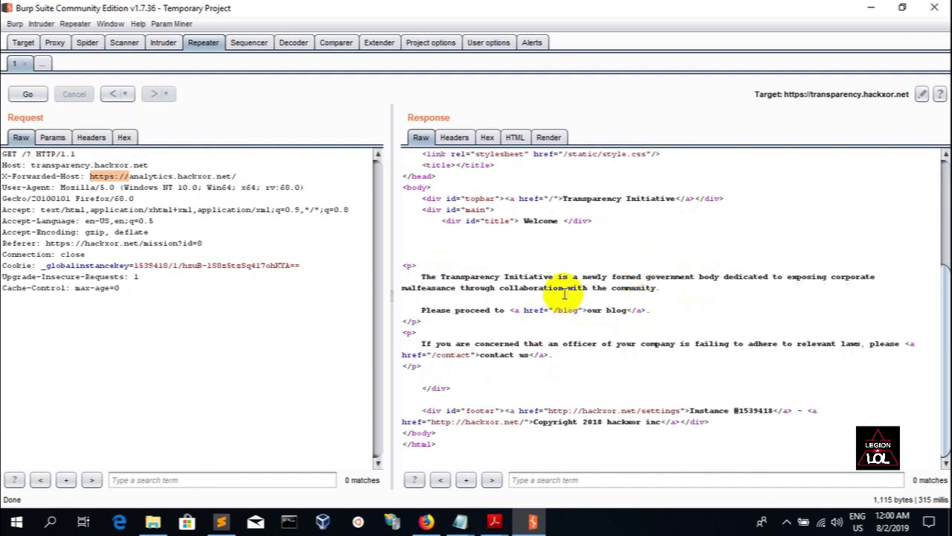
scroll(647, 294, up, 3)
scroll(573, 290, up, 3)
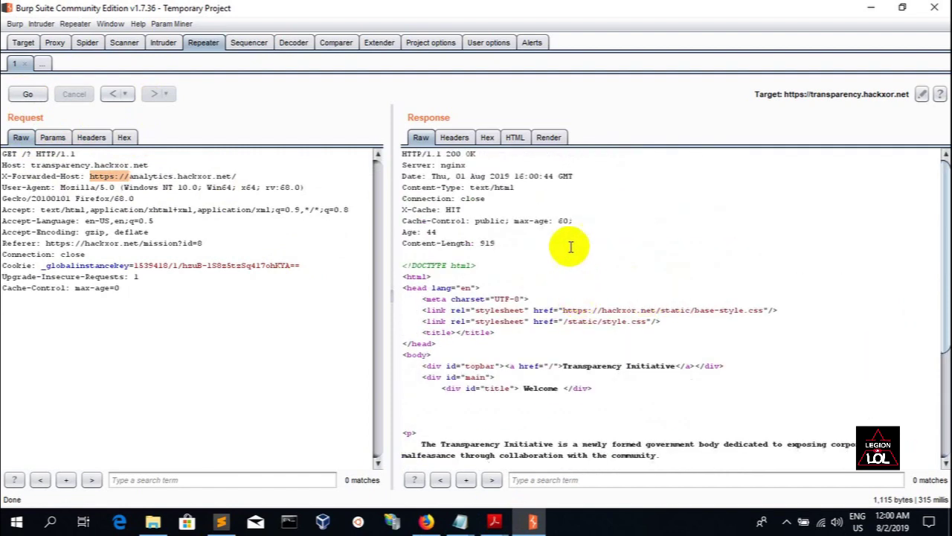
scroll(561, 243, down, 3)
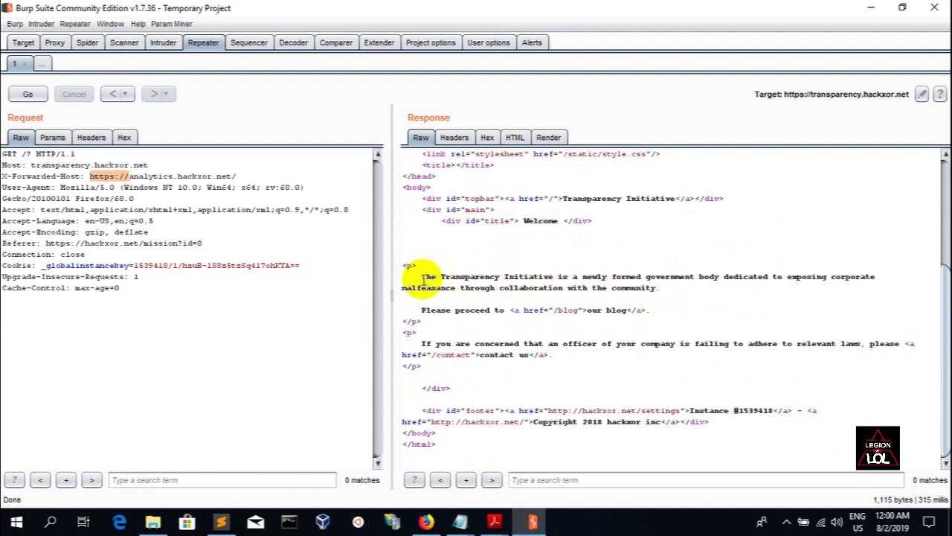
drag(422, 276, 604, 278)
click(551, 298)
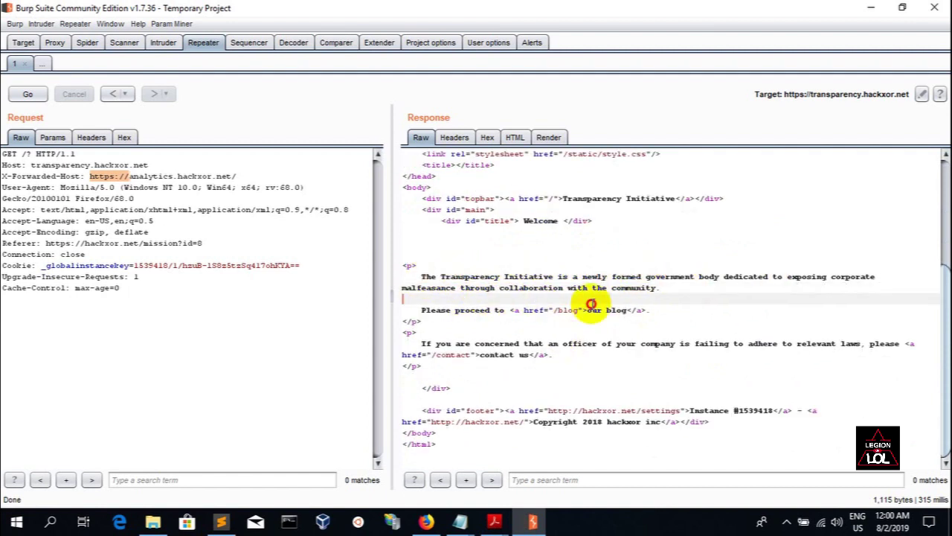
click(426, 521)
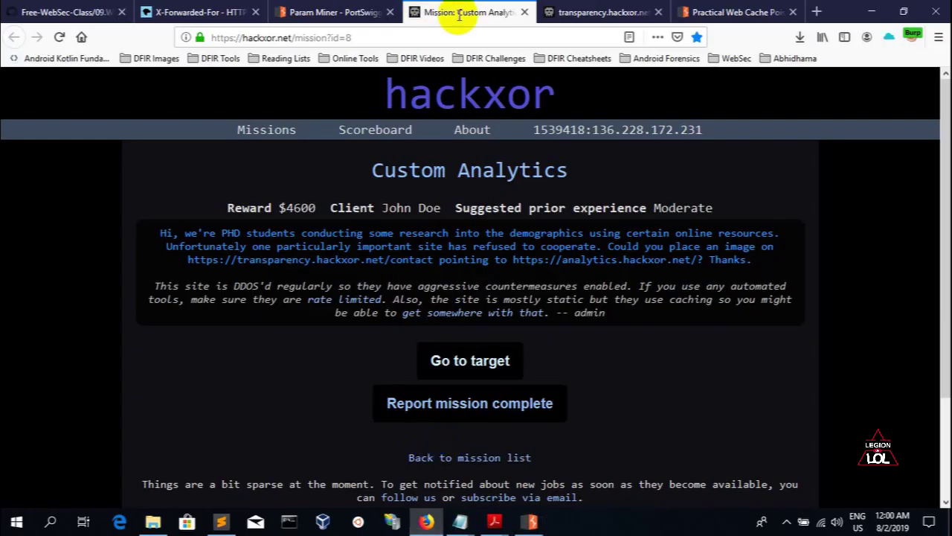
- Glance at the contact page, Param Miner notes and mission brief, then return to Burp
click(603, 12)
scroll(369, 193, down, 10)
scroll(491, 436, up, 10)
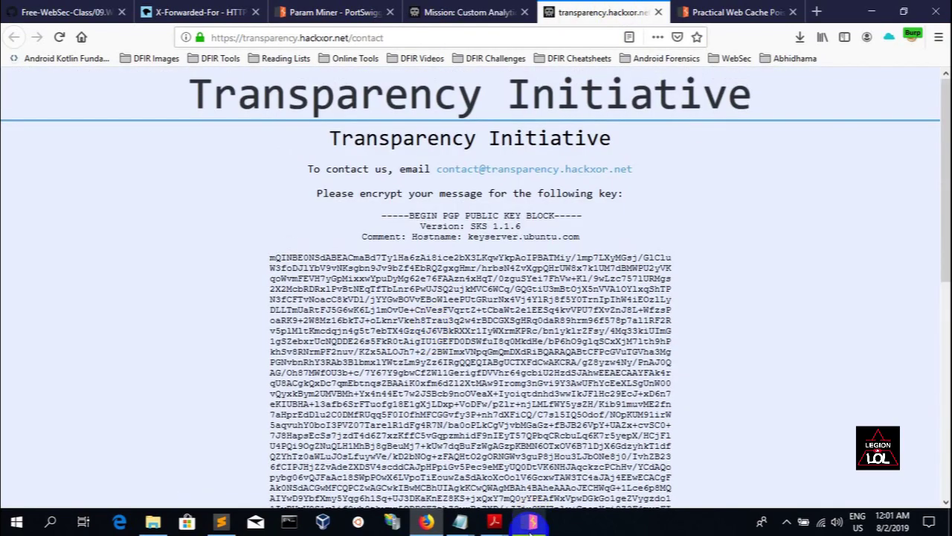
click(334, 12)
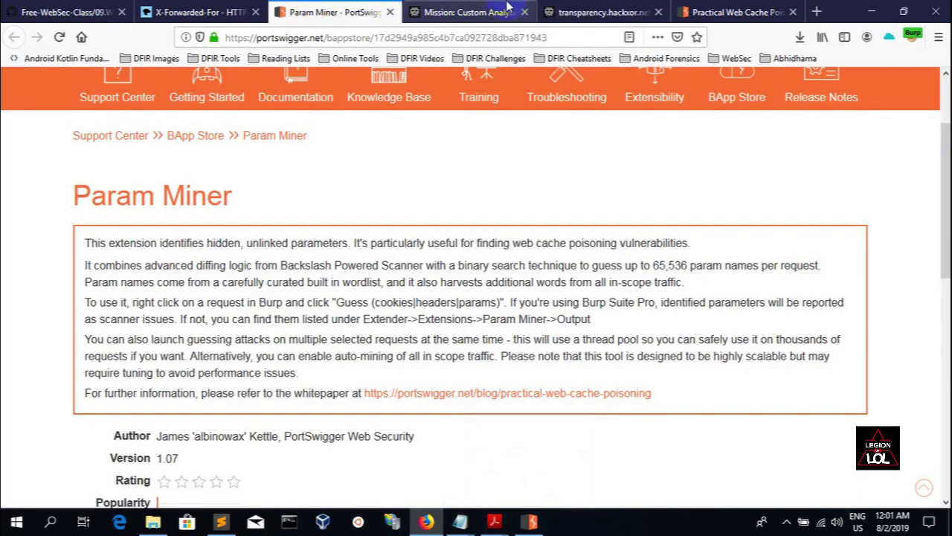
click(467, 12)
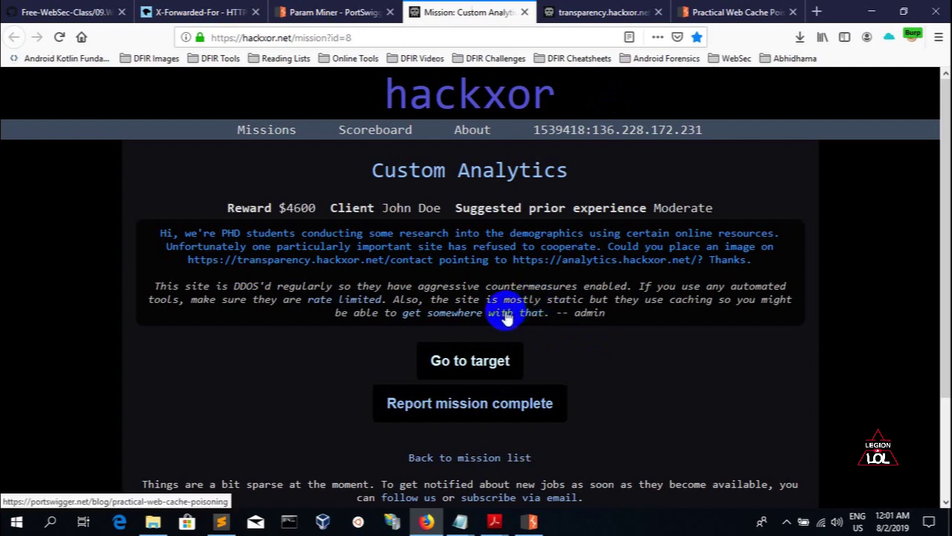
click(531, 522)
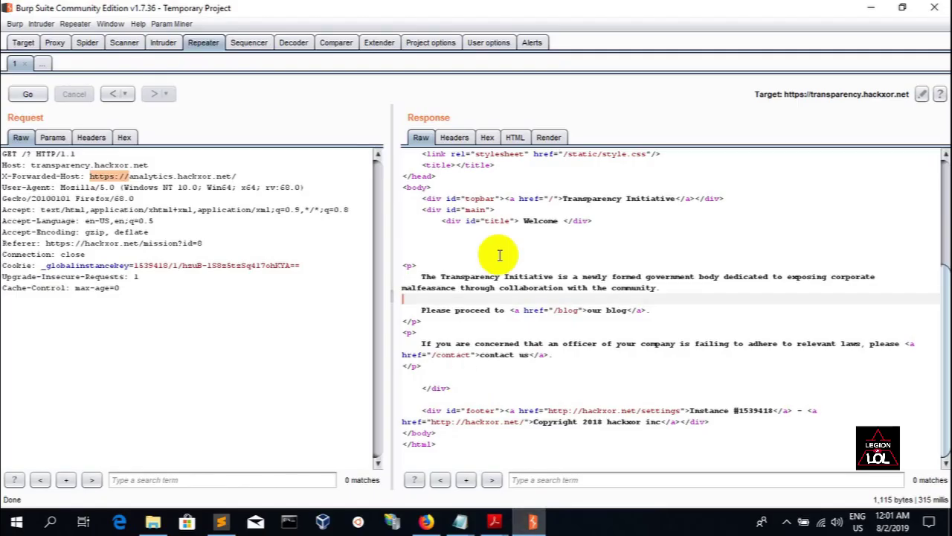
- Change the Repeater request path to /blog and resend it
click(476, 354)
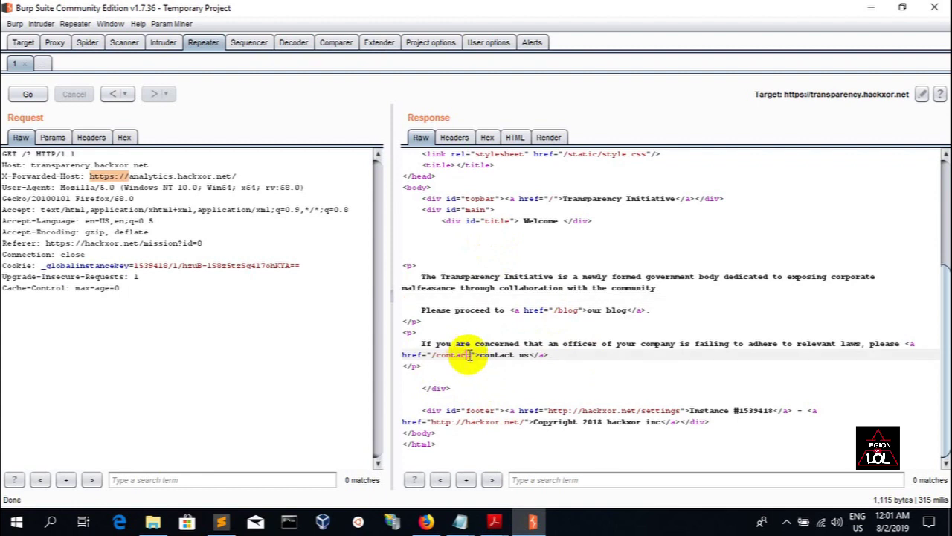
click(566, 309)
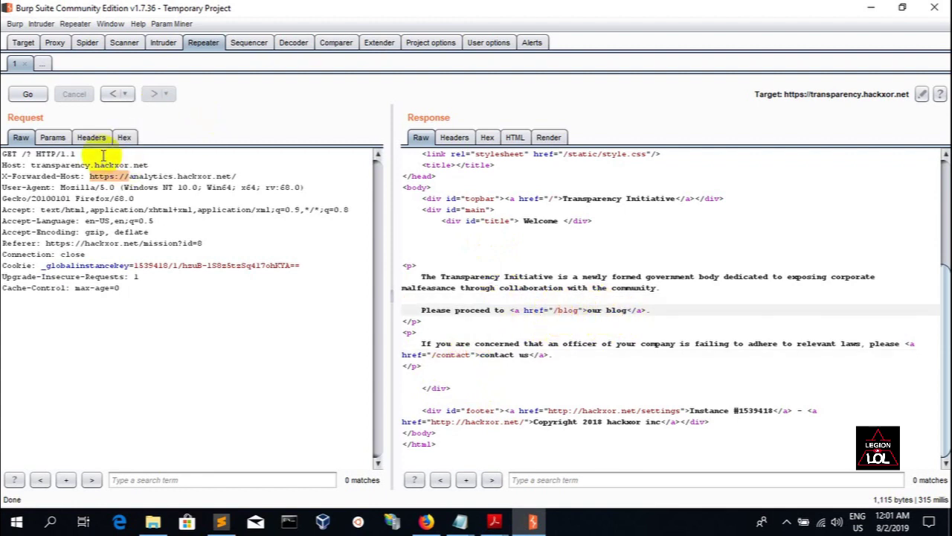
click(26, 153)
text(blog)
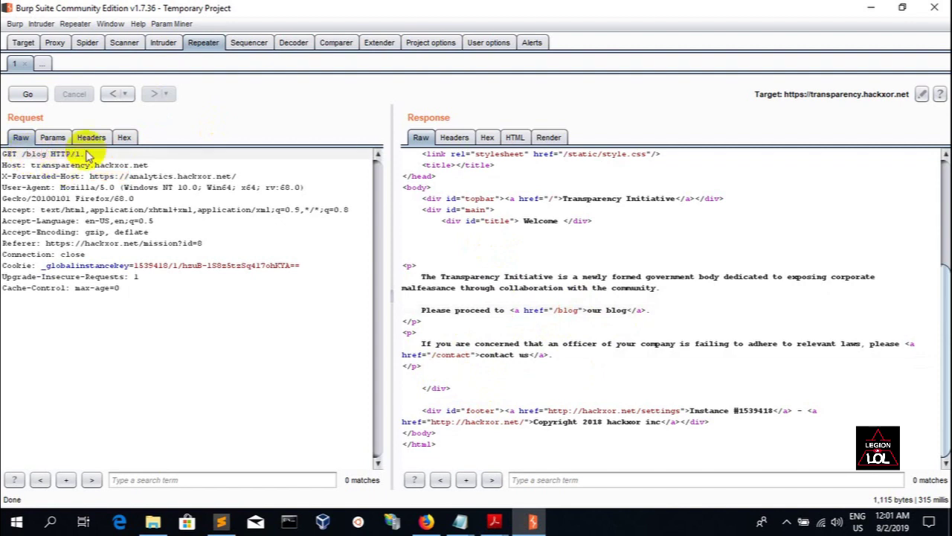
click(28, 94)
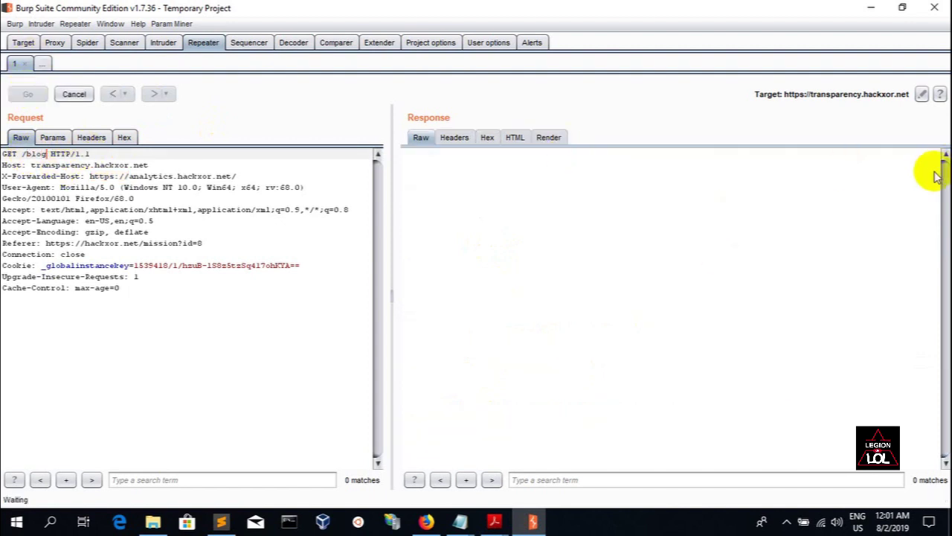
scroll(628, 244, down, 3)
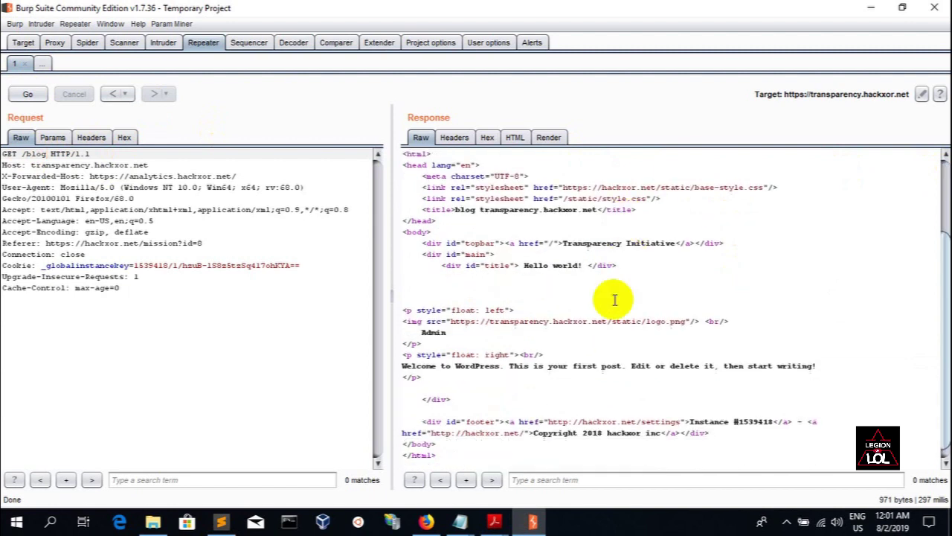
- Read the returned 'Hello world!' WordPress page, including its Welcome line and stylesheet links
click(434, 332)
click(516, 366)
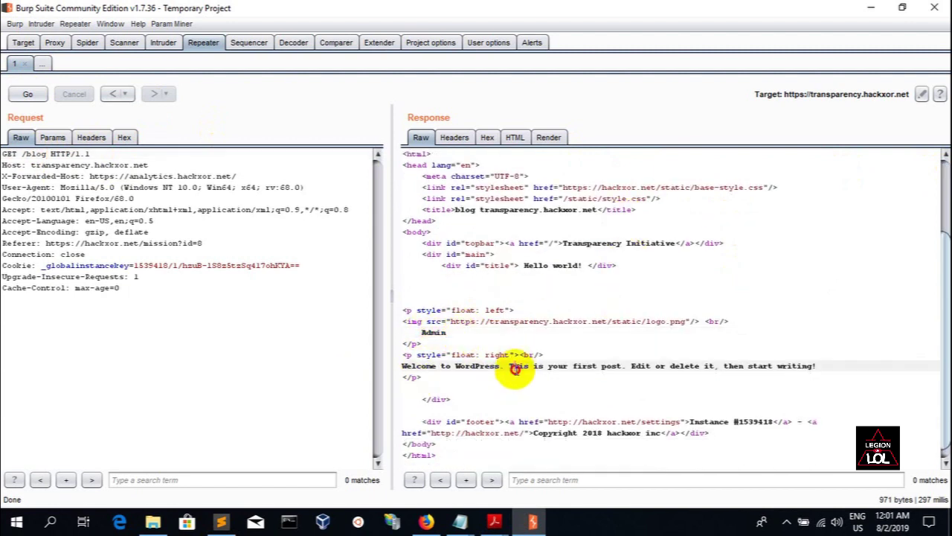
scroll(640, 298, up, 1)
scroll(651, 285, up, 2)
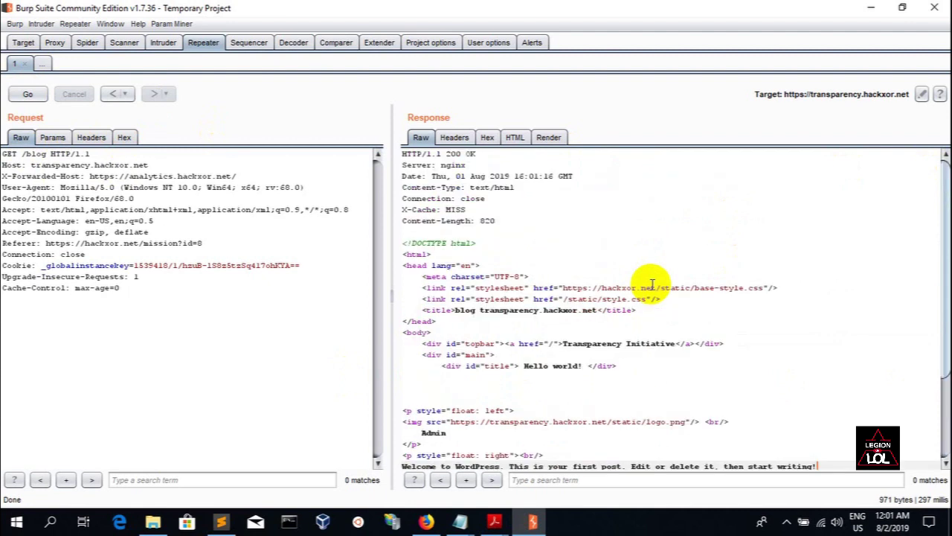
click(651, 285)
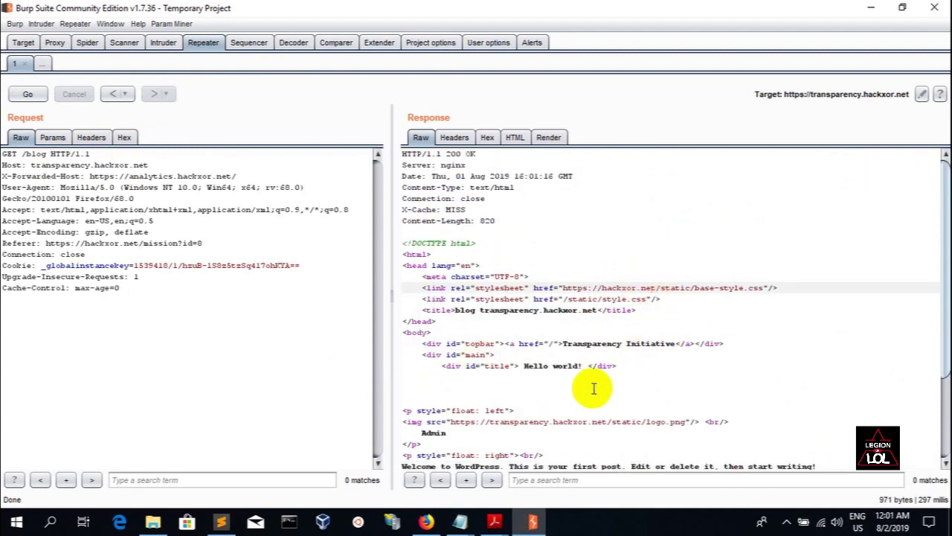
click(520, 344)
click(546, 299)
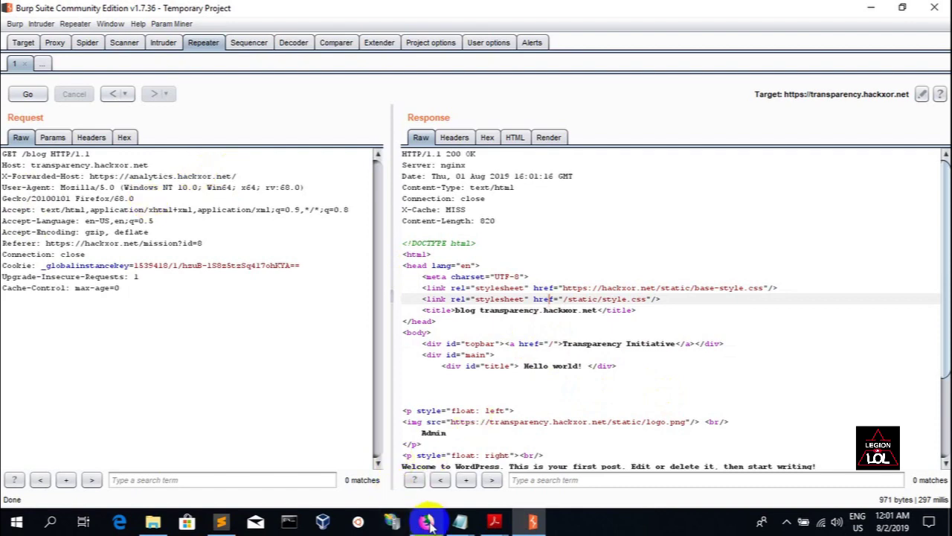
click(55, 43)
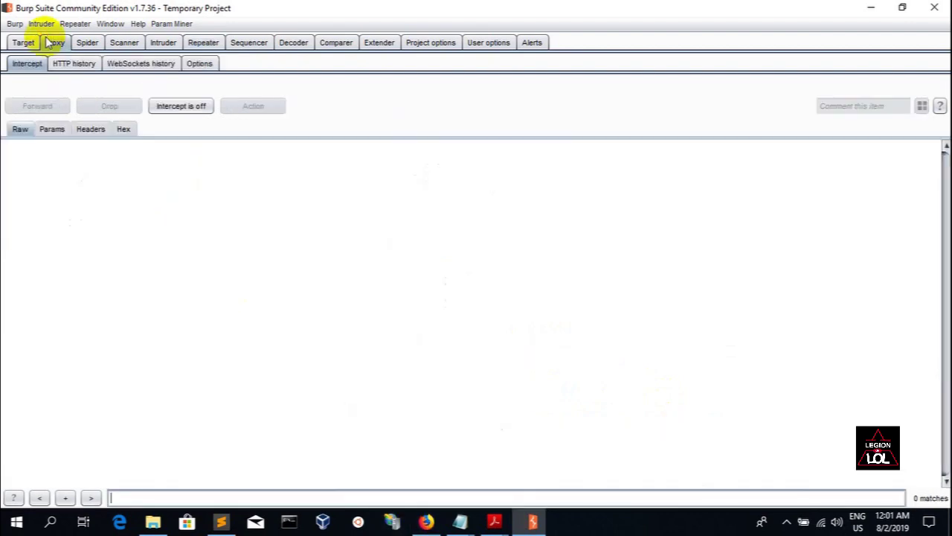
- Turn interception on and reload the contact page to capture its request
click(428, 521)
click(599, 12)
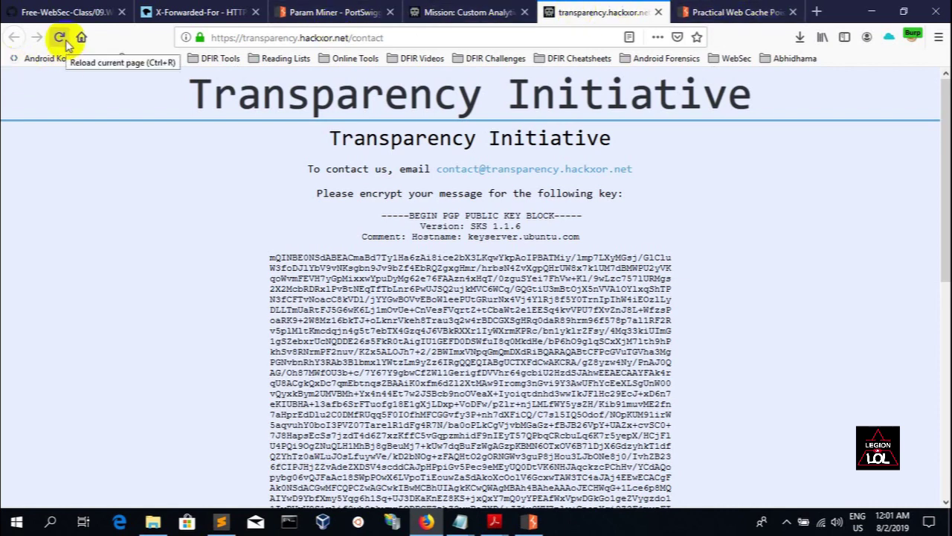
click(531, 522)
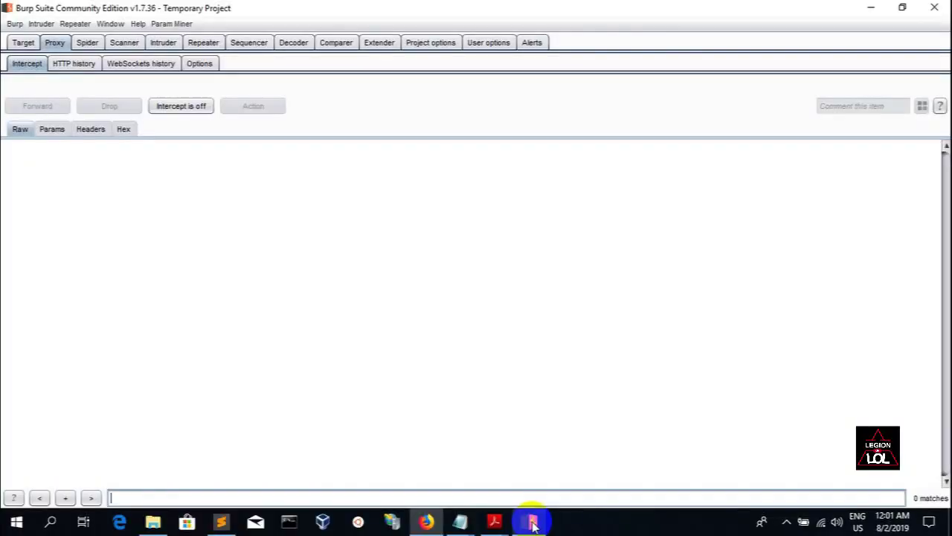
click(181, 105)
click(426, 522)
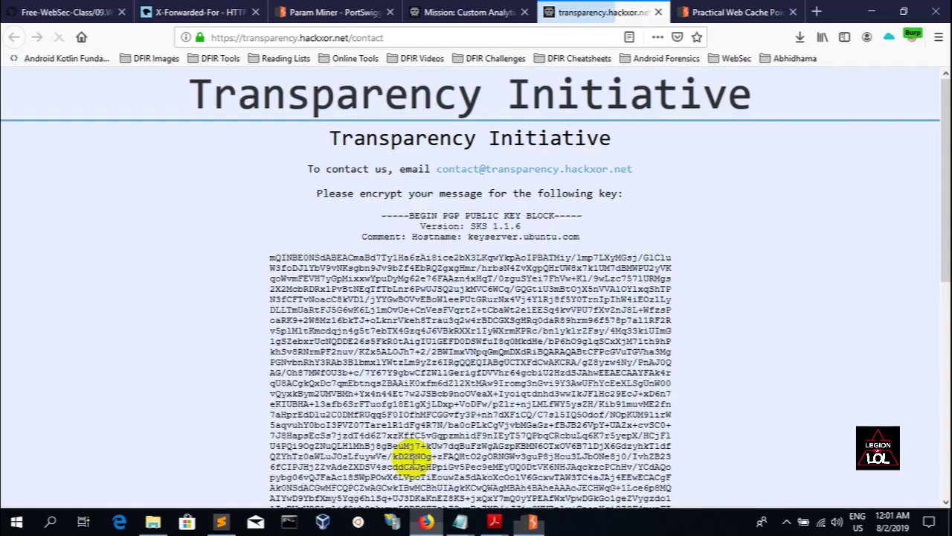
click(61, 37)
click(531, 522)
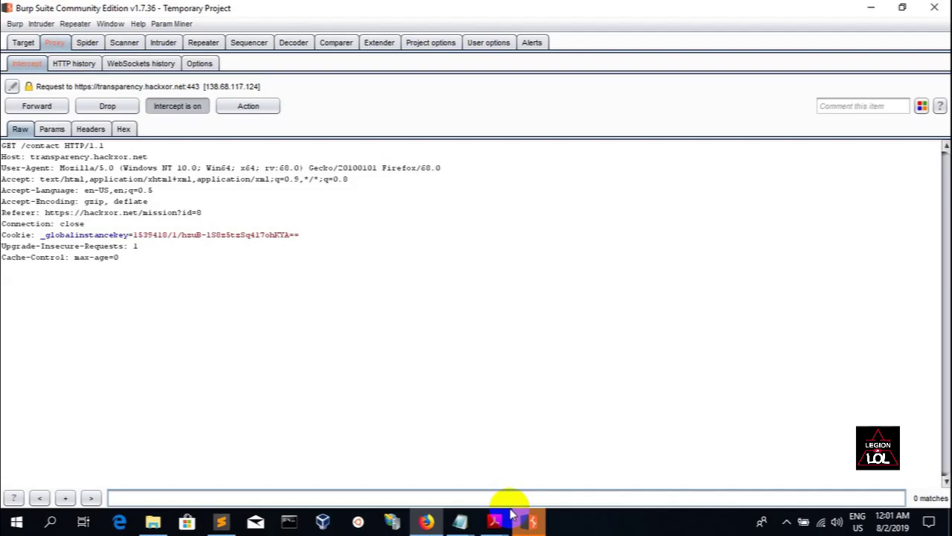
- Rewrite the captured path to /blog, add the analytics.hackxor.net forwarded host, and forward it
double_click(41, 146)
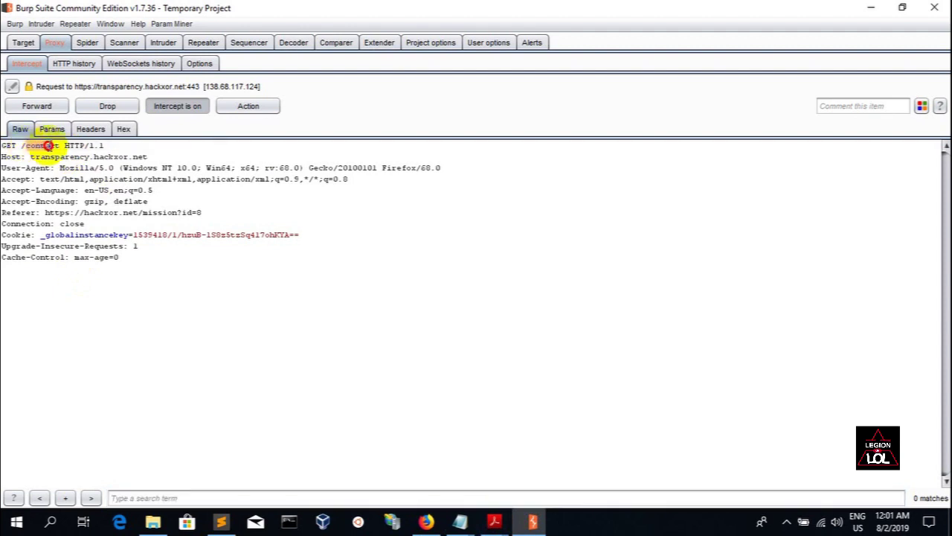
text(blog)
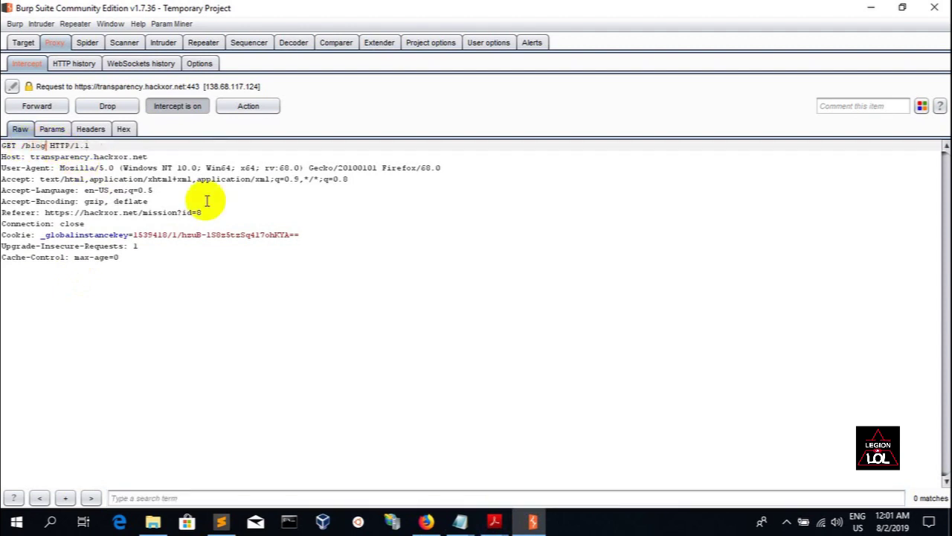
click(152, 158)
key(Return)
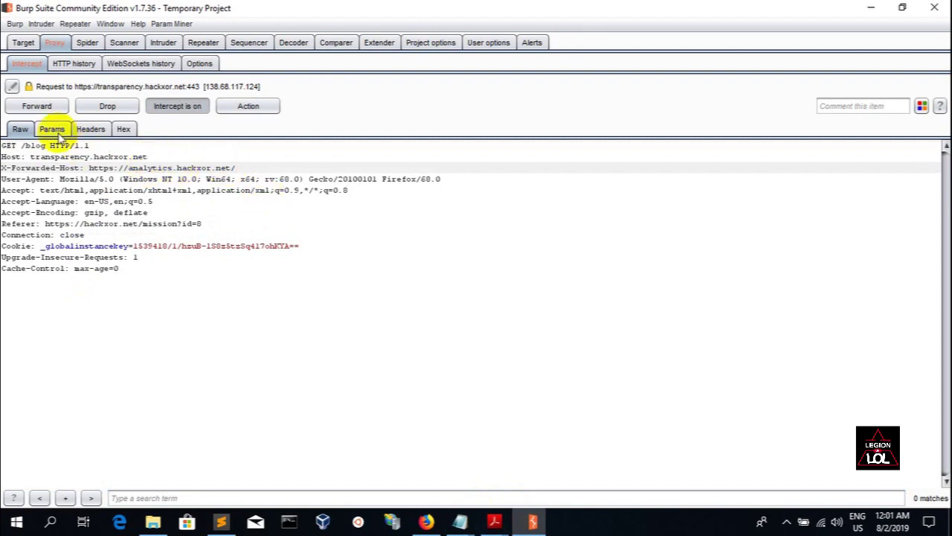
click(37, 107)
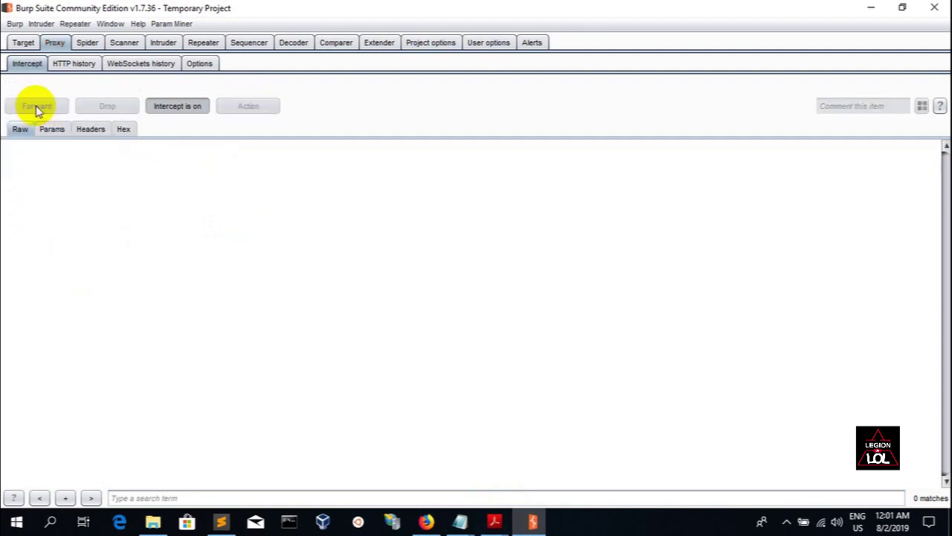
click(424, 521)
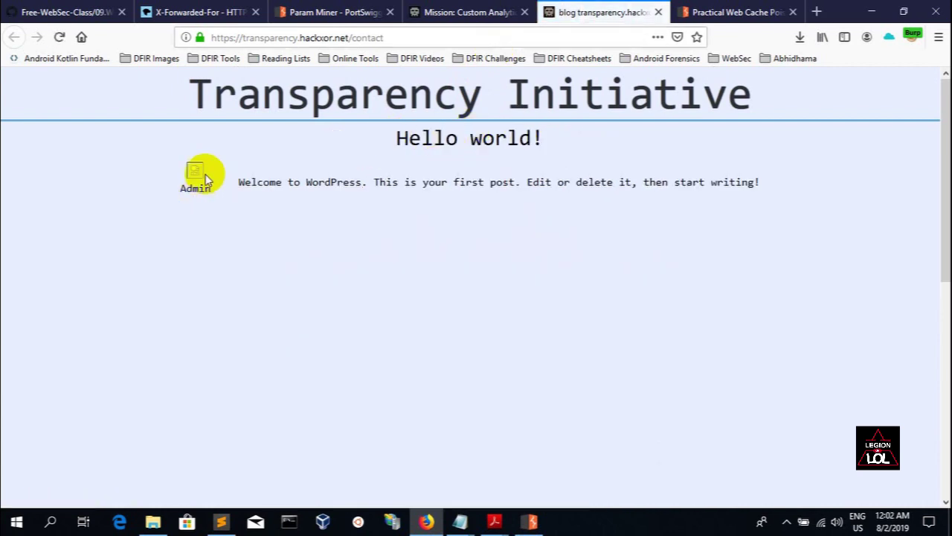
mouse_move(240, 182)
mouse_down()
mouse_move(508, 160)
mouse_move(742, 181)
mouse_up()
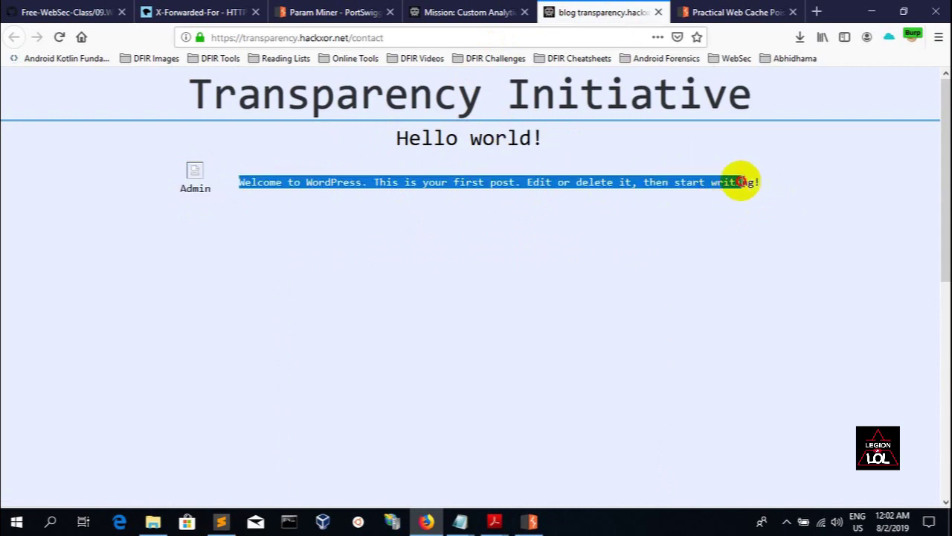
click(761, 186)
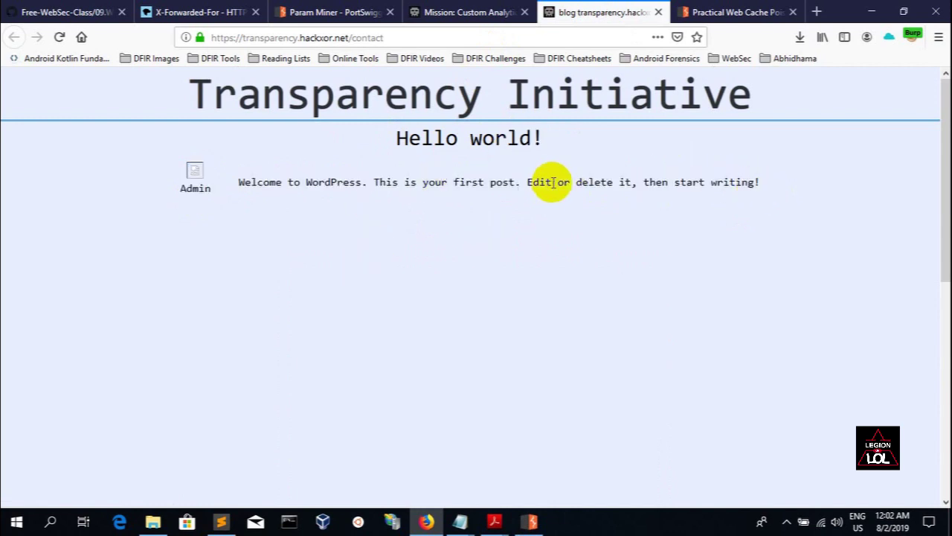